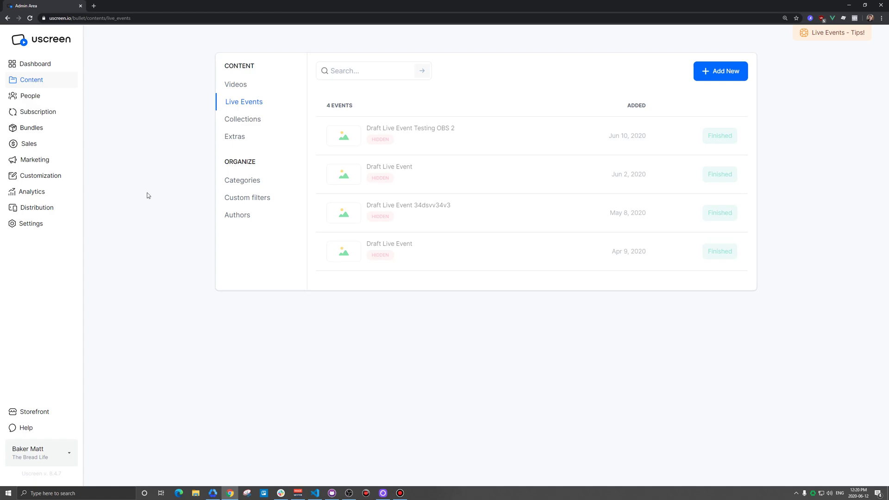
Create a new live event titled 'Testing with OBS Software 1'
{"action": "left_click", "coordinate": [712, 72]}
{"action": "left_click", "coordinate": [522, 91]}
{"action": "left_click_drag", "start_coordinate": [522, 91], "coordinate": [411, 94]}
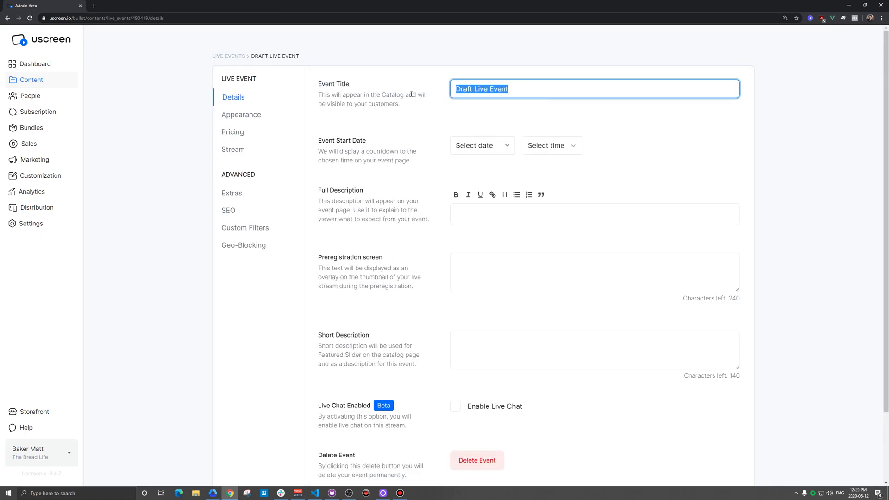
{"action": "type", "text": "Testing with OBS Software 1"}
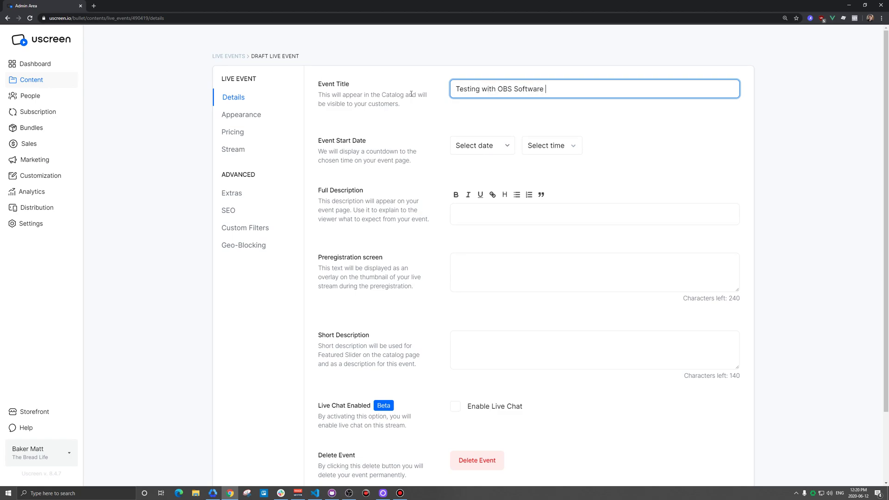
Set the event start to June 12, 2020 at 12:30pm
{"action": "left_click", "coordinate": [479, 147]}
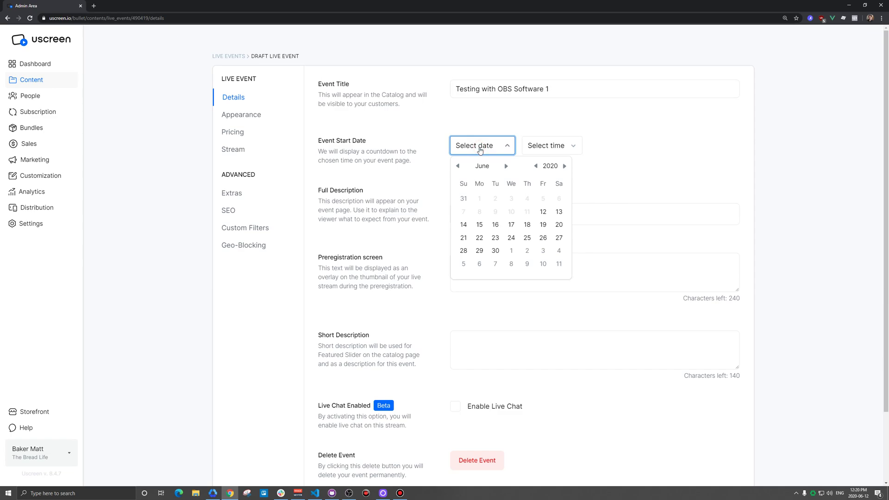
{"action": "left_click", "coordinate": [546, 215]}
{"action": "left_click", "coordinate": [570, 147]}
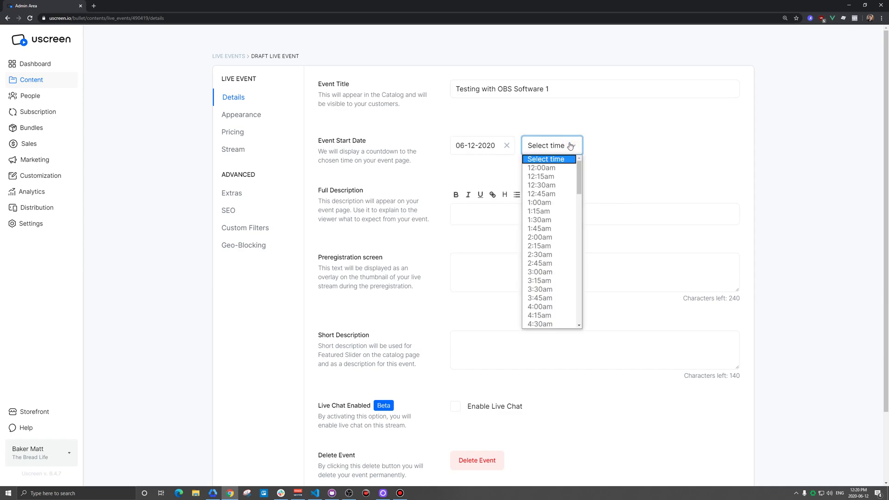
{"action": "left_click_drag", "start_coordinate": [579, 176], "coordinate": [578, 248]}
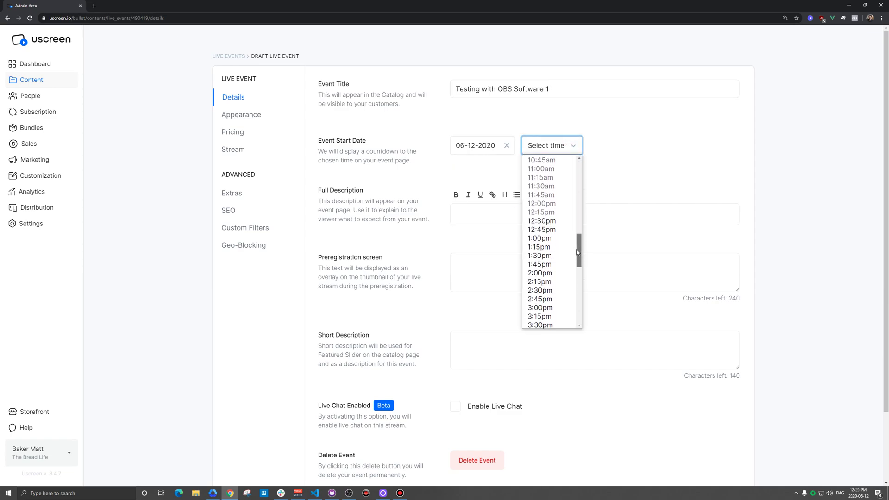
{"action": "left_click", "coordinate": [549, 220]}
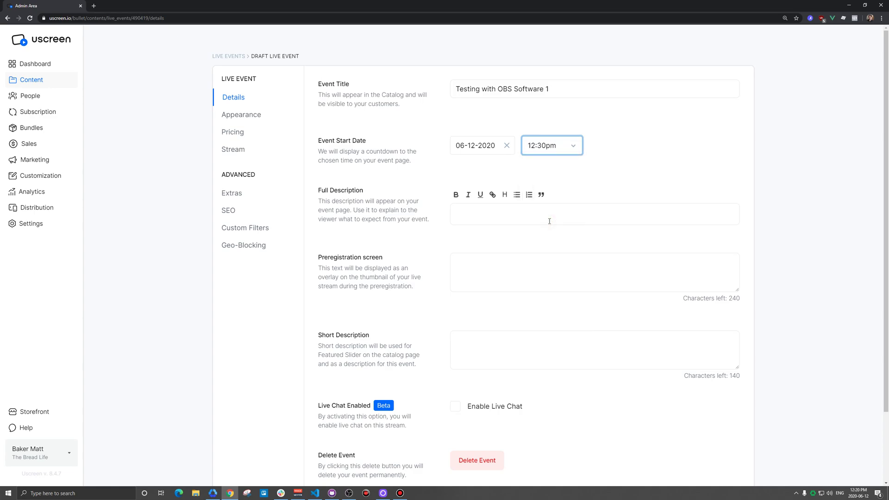
Enter 'Test' as the preregistration text and save the event
{"action": "left_click", "coordinate": [520, 265]}
{"action": "type", "text": "Test"}
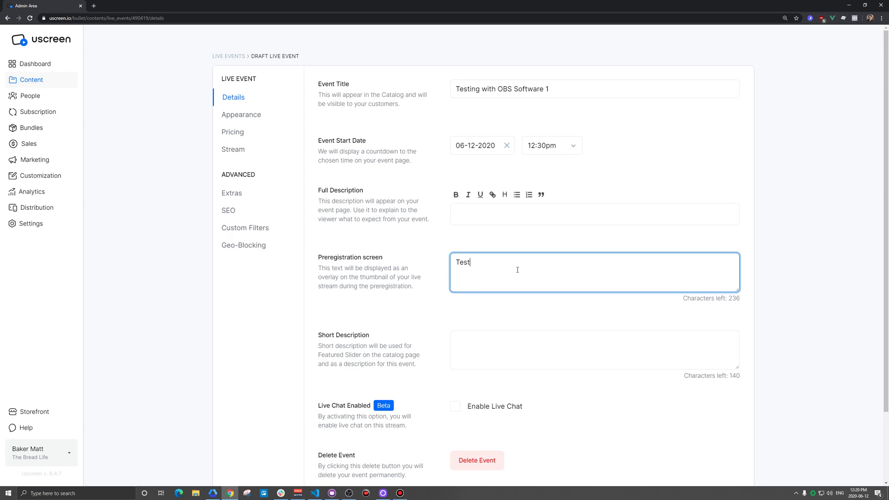
{"action": "scroll", "coordinate": [714, 392], "scroll_direction": "down", "scroll_amount": 2}
{"action": "left_click", "coordinate": [722, 433]}
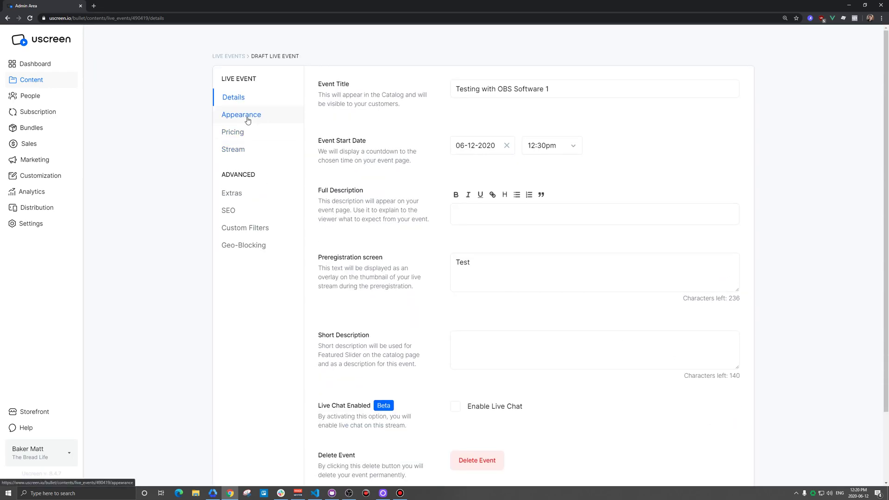
{"action": "left_click", "coordinate": [235, 151]}
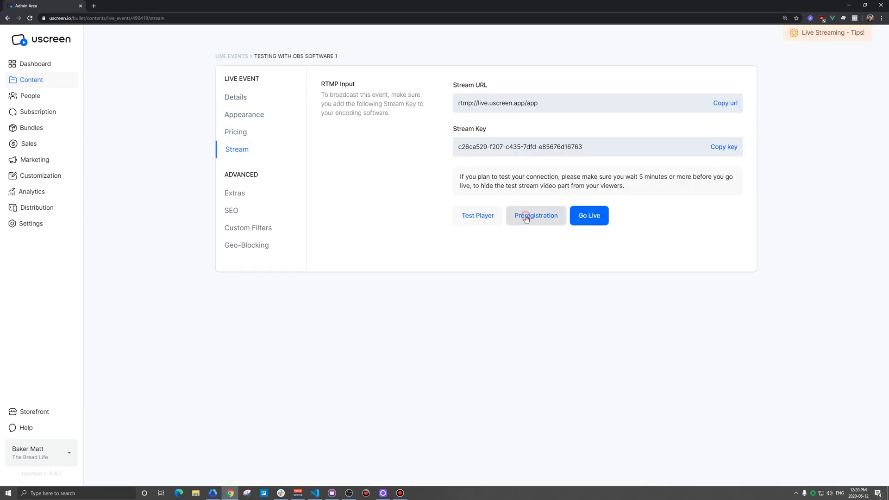
Start preregistration for the event and copy its share link from Live Events
{"action": "left_click", "coordinate": [527, 218]}
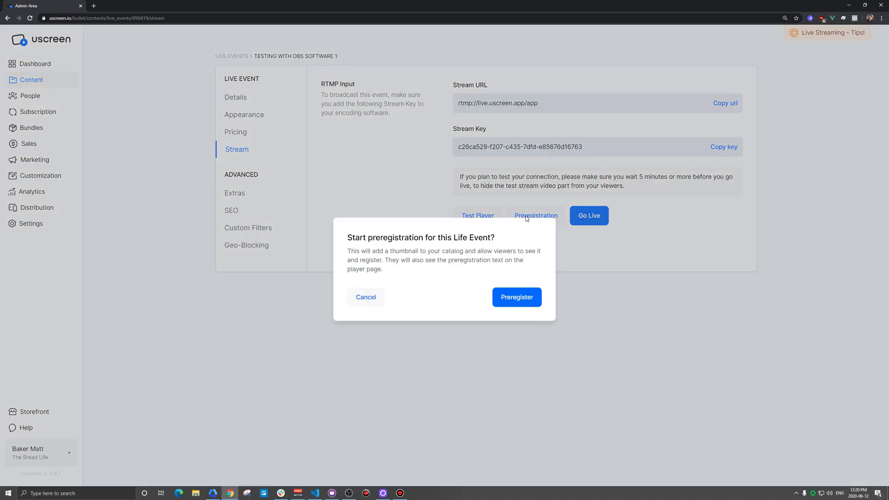
{"action": "left_click", "coordinate": [519, 300]}
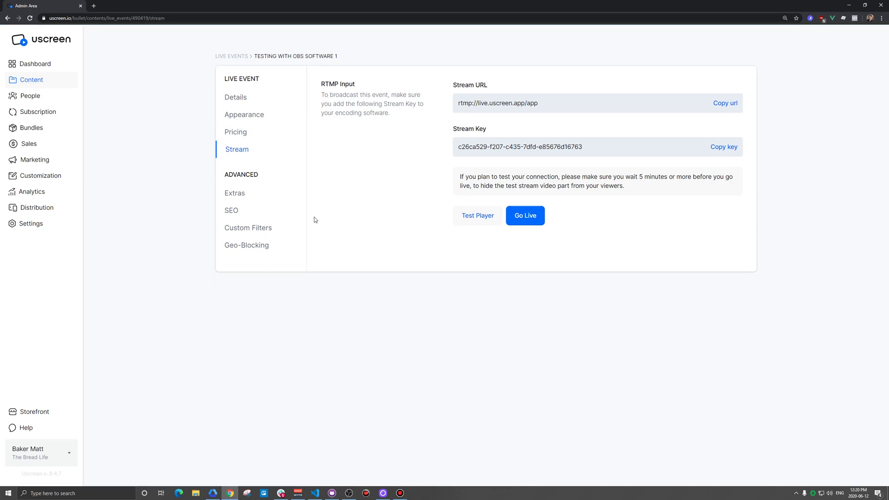
{"action": "left_click", "coordinate": [232, 56]}
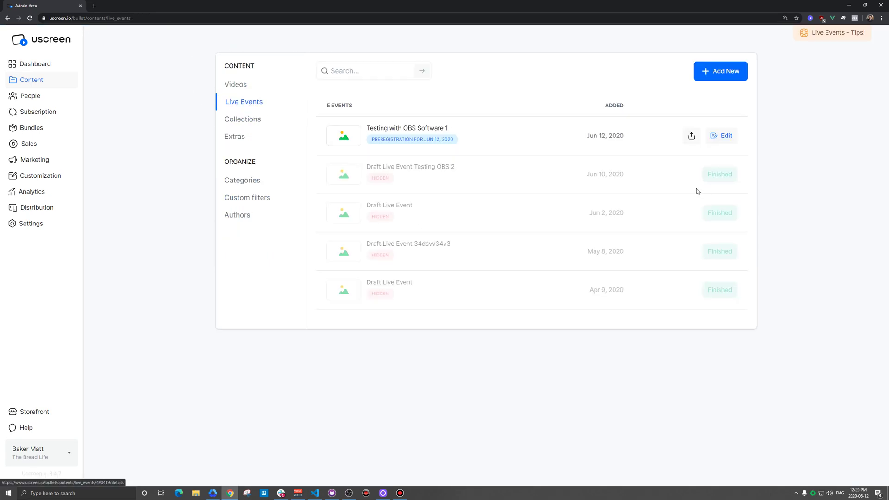
{"action": "left_click", "coordinate": [691, 135]}
{"action": "left_click", "coordinate": [502, 293]}
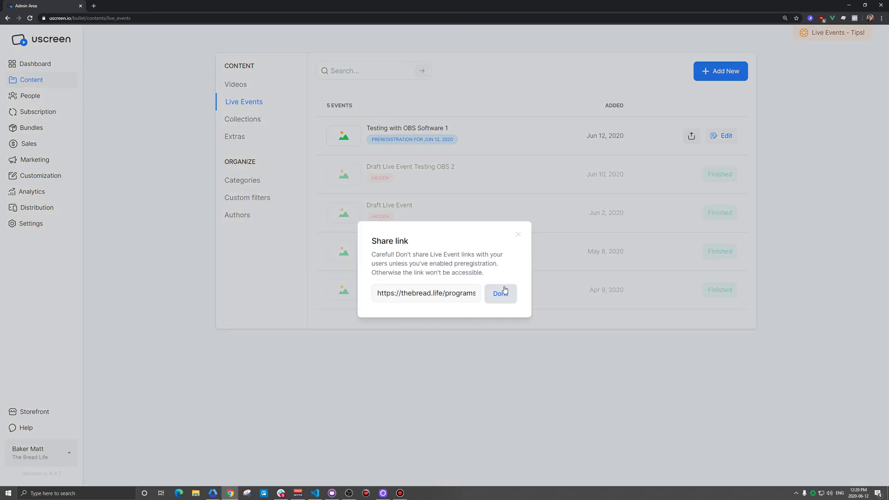
Open the copied event link in a new tab and view it signed out
{"action": "left_click", "coordinate": [518, 235]}
{"action": "key", "text": "ctrl+t"}
{"action": "key", "text": "ctrl+v"}
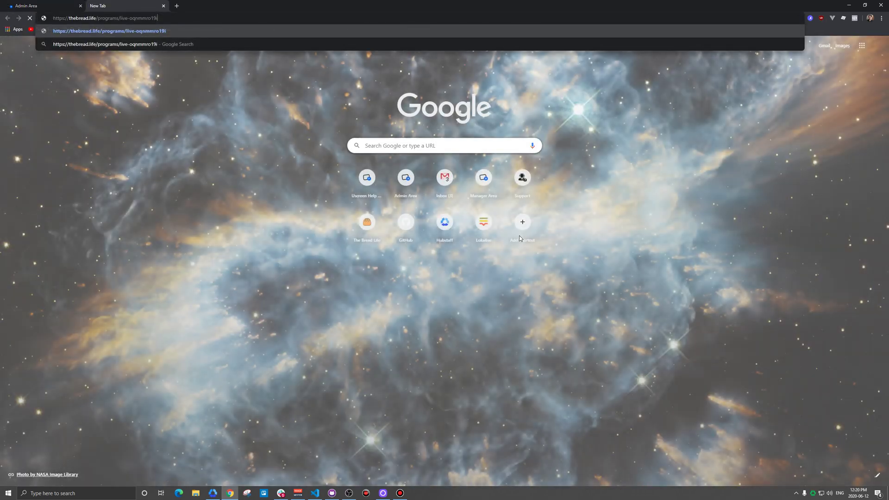
{"action": "key", "text": "Return"}
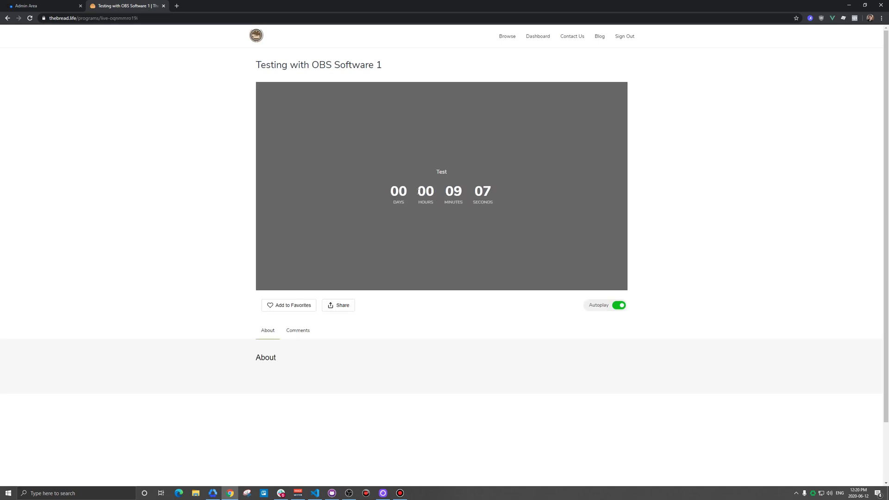
{"action": "left_click", "coordinate": [623, 37]}
{"action": "left_click", "coordinate": [157, 19]}
{"action": "left_click", "coordinate": [157, 32]}
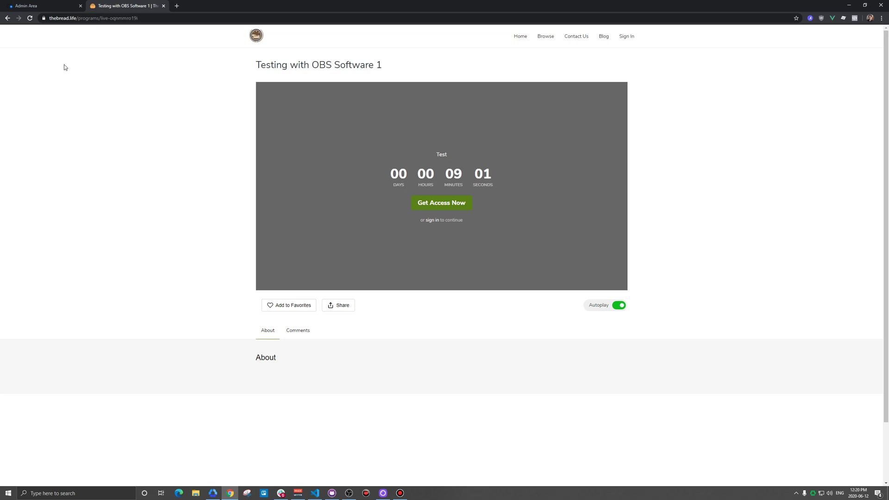
Sign in through the storefront and return to the event's countdown page
{"action": "left_click", "coordinate": [49, 5]}
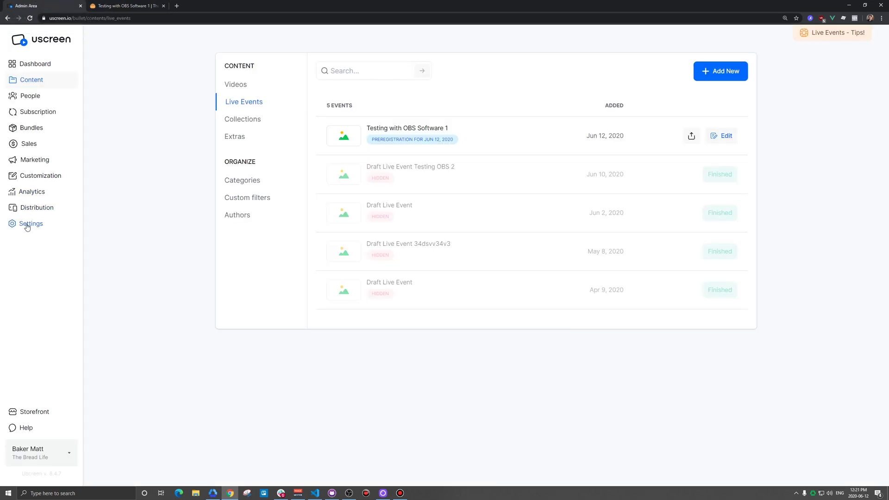
{"action": "left_click", "coordinate": [29, 412]}
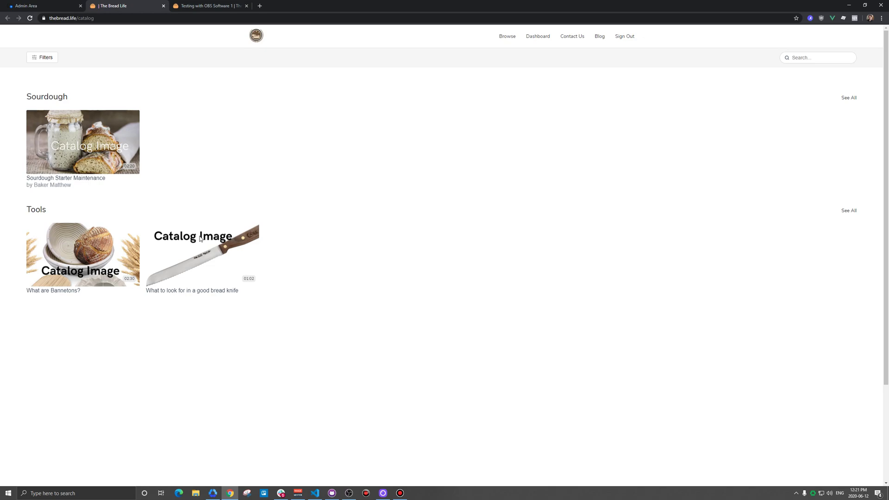
{"action": "left_click", "coordinate": [206, 11]}
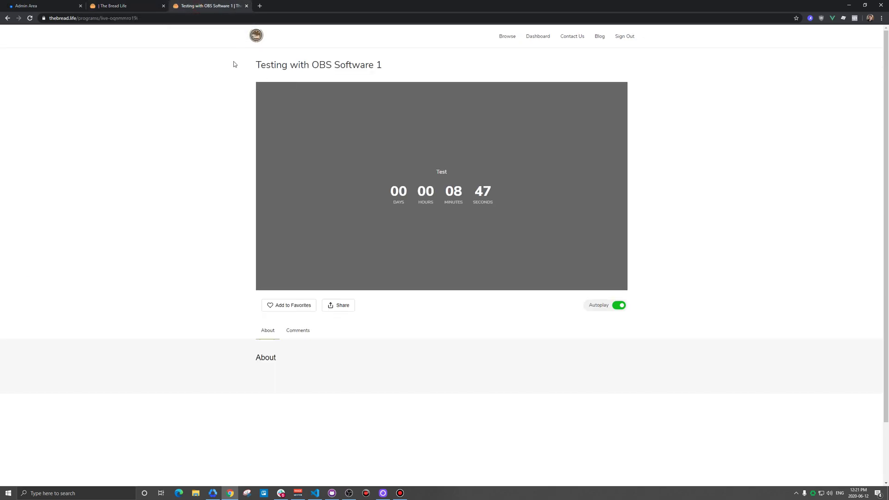
{"action": "middle_click", "coordinate": [107, 7]}
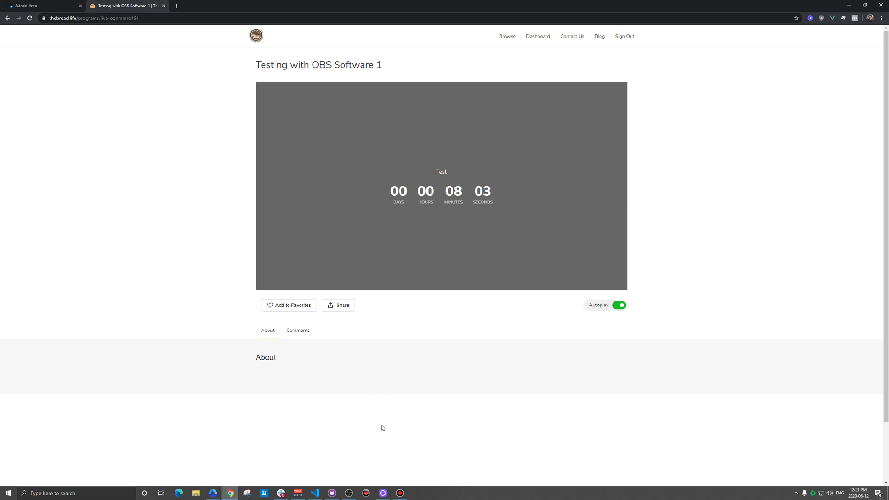
{"action": "left_click", "coordinate": [348, 492]}
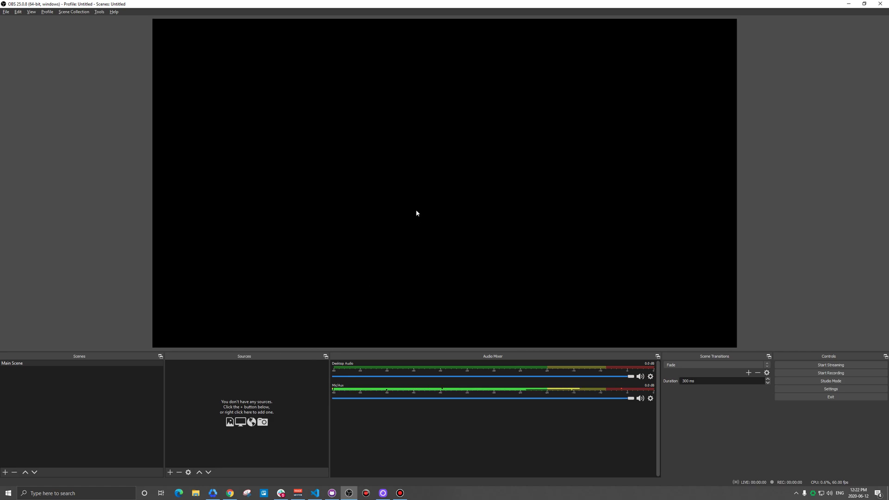
Switch from OBS Studio over to the web browser
{"action": "left_click", "coordinate": [230, 493]}
Run a Fast.com speed test (about 800 Mbps down, 590 Mbps up), then close it
{"action": "key", "text": "ctrl+t"}
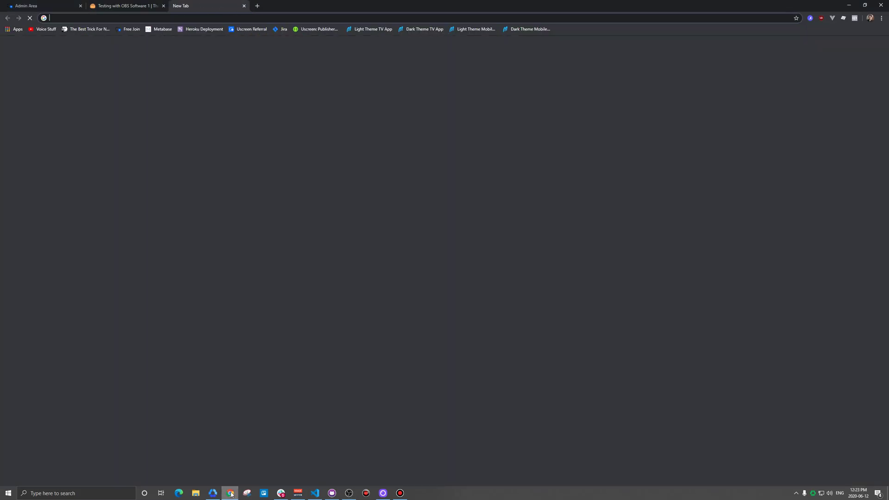
{"action": "type", "text": "fast.com"}
{"action": "key", "text": "Return"}
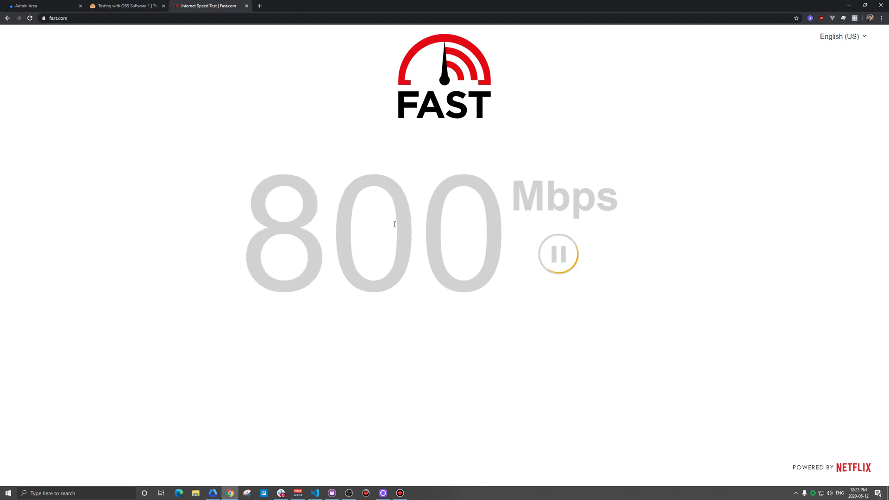
{"action": "left_click", "coordinate": [442, 357]}
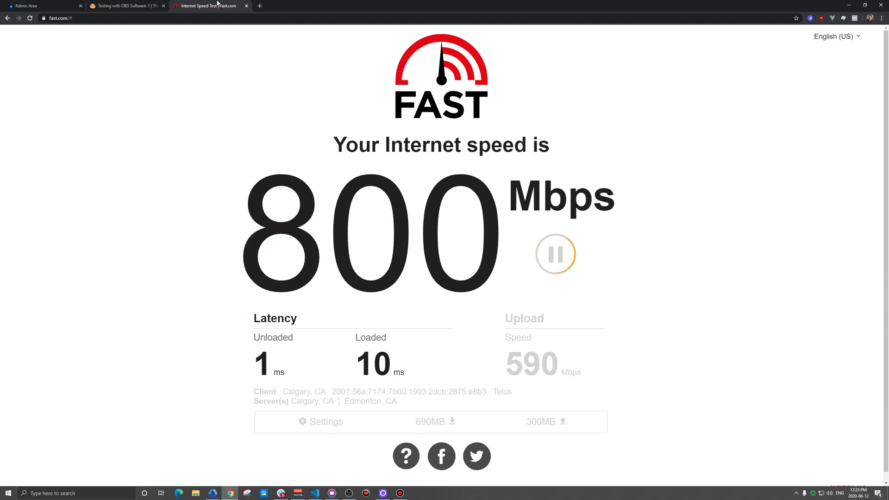
{"action": "left_click", "coordinate": [245, 5]}
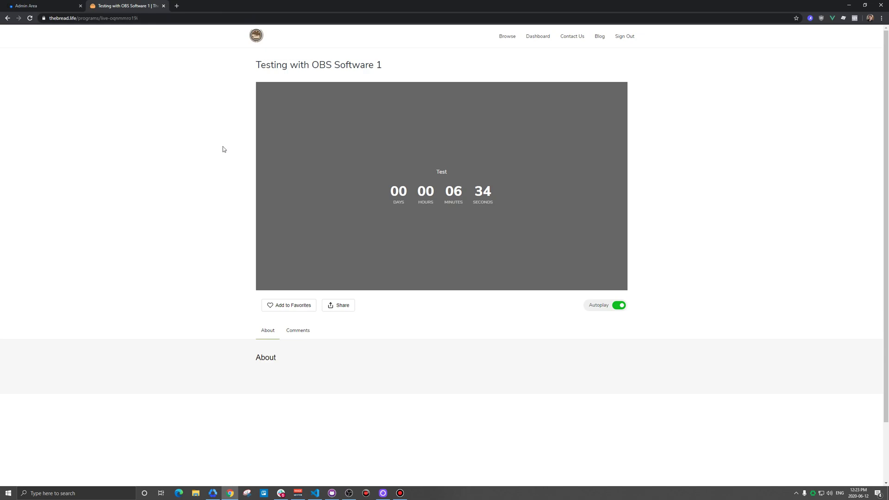
Return to OBS Studio and open its Settings
{"action": "left_click", "coordinate": [349, 494]}
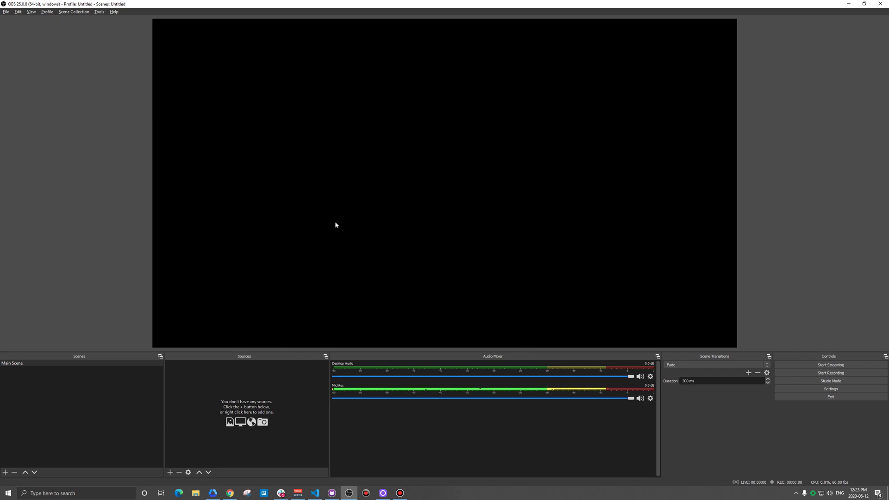
{"action": "left_click", "coordinate": [830, 389]}
Confirm Uscreen as the streaming service in the Stream settings
{"action": "left_click", "coordinate": [297, 149]}
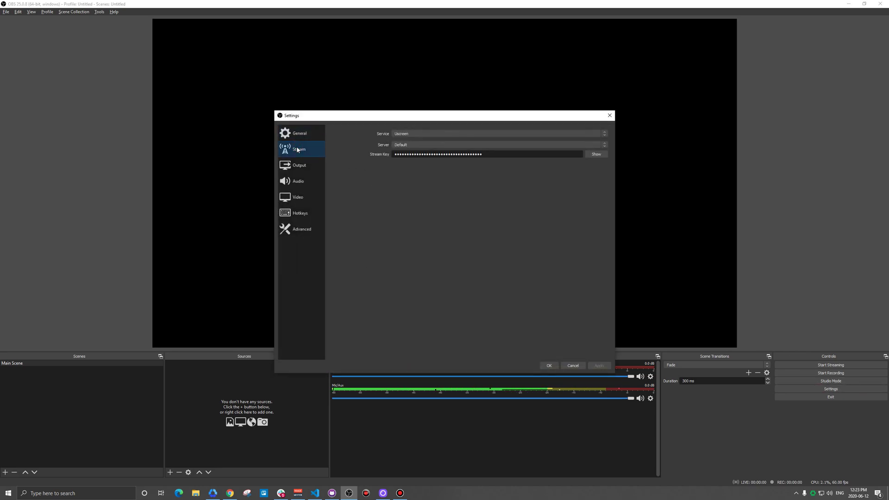
{"action": "left_click", "coordinate": [401, 135]}
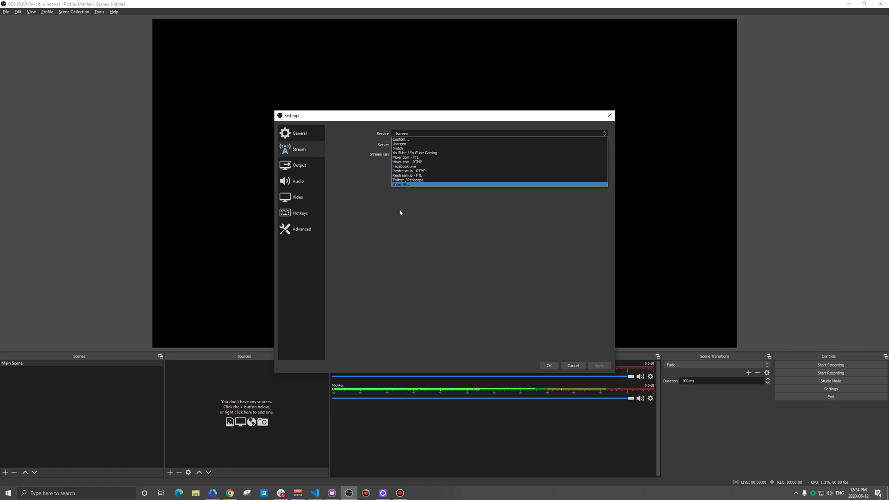
{"action": "left_click", "coordinate": [400, 222]}
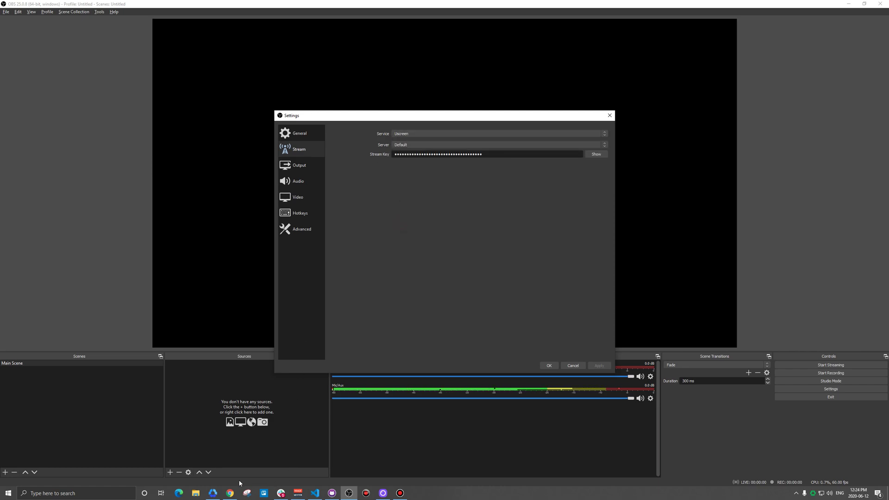
Copy the stream key from the Testing with OBS Software 1 event's stream page
{"action": "left_click", "coordinate": [230, 493]}
{"action": "left_click", "coordinate": [44, 5]}
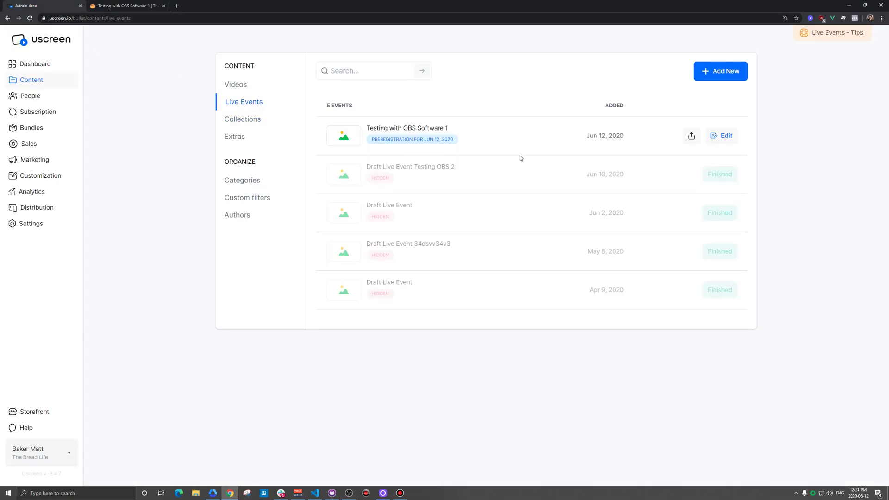
{"action": "left_click", "coordinate": [714, 139]}
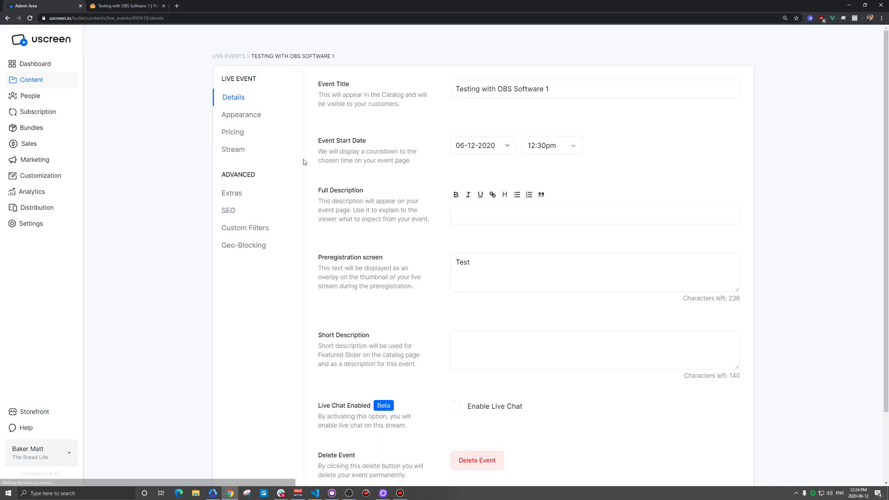
{"action": "left_click", "coordinate": [233, 149]}
{"action": "left_click", "coordinate": [728, 149]}
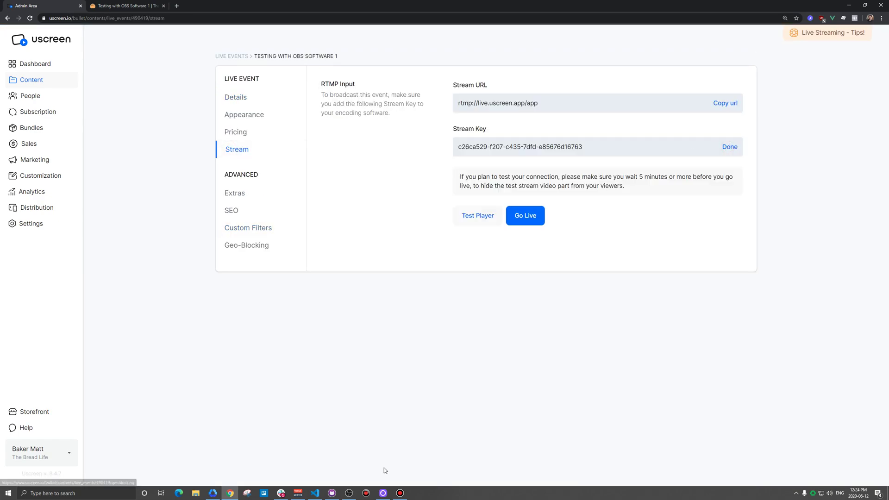
Paste the copied key into OBS's Stream Key field and apply it
{"action": "left_click", "coordinate": [349, 493]}
{"action": "double_click", "coordinate": [498, 155]}
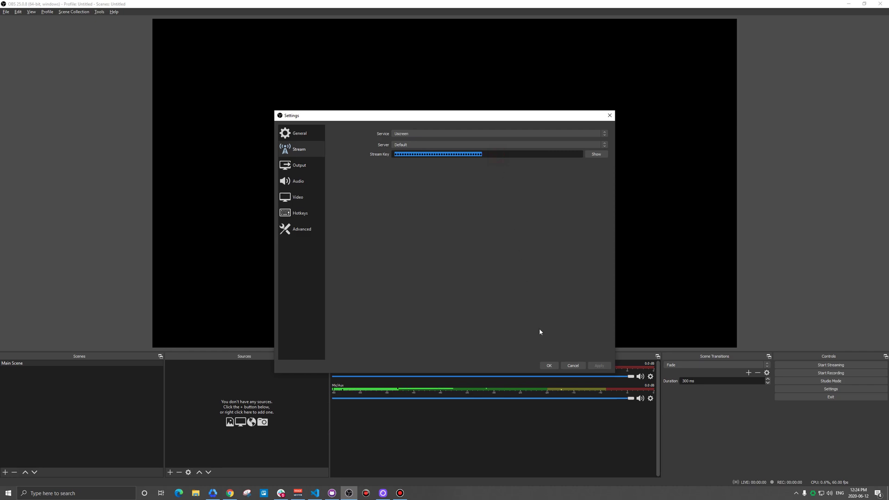
{"action": "key", "text": "ctrl+v"}
{"action": "left_click", "coordinate": [599, 365]}
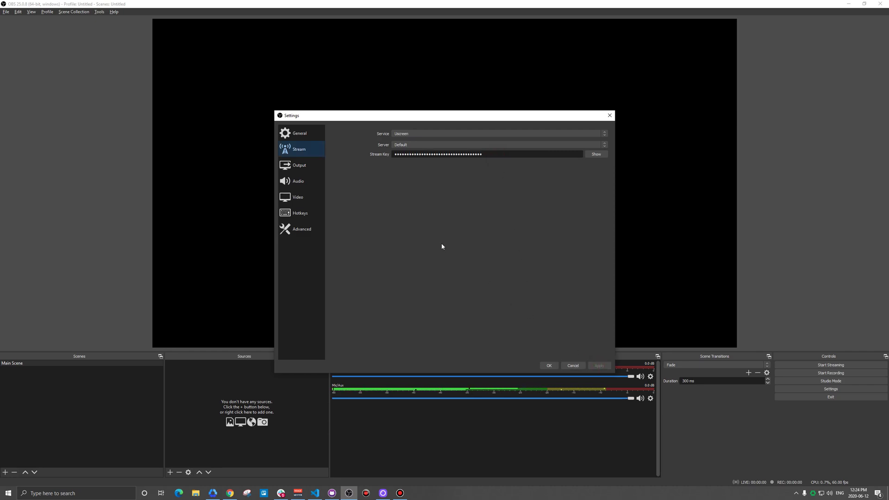
Switch Output Mode to Advanced and select the keyframe interval value of 2
{"action": "left_click", "coordinate": [303, 169]}
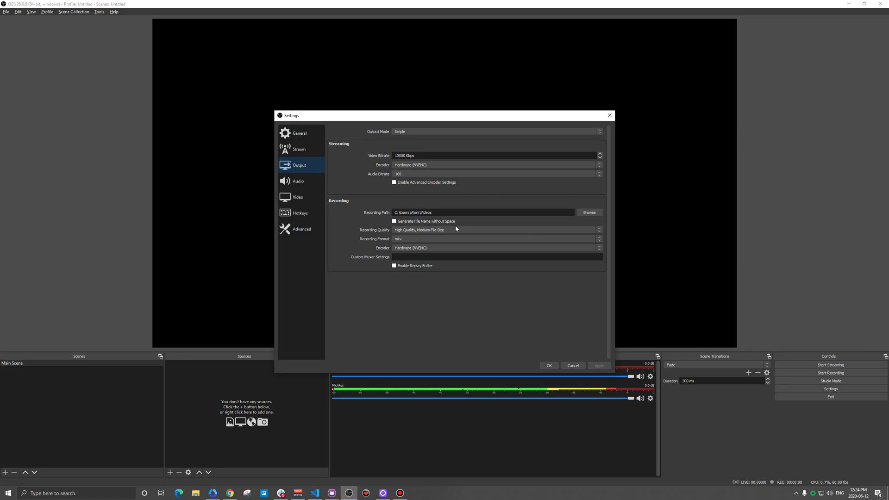
{"action": "left_click", "coordinate": [405, 132]}
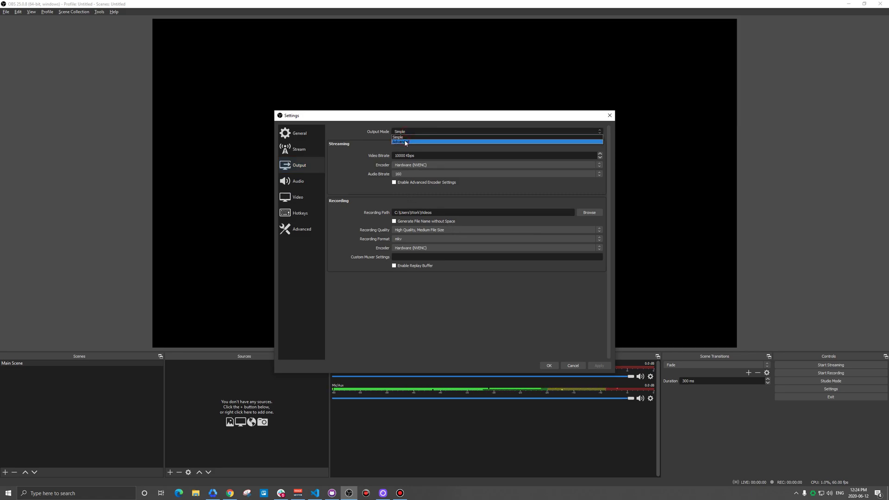
{"action": "left_click", "coordinate": [406, 141]}
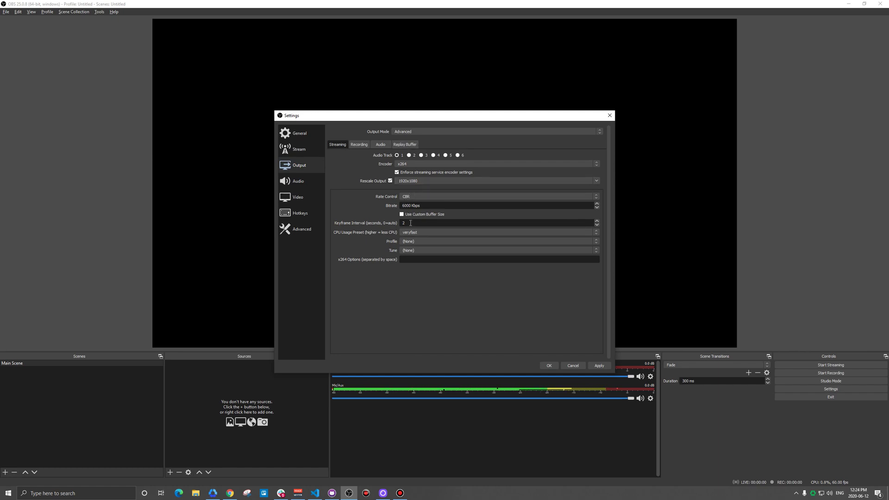
{"action": "left_click_drag", "start_coordinate": [412, 223], "coordinate": [390, 226]}
Keep the 1920x1080 base resolution at 60 FPS in Video settings and close Settings
{"action": "left_click", "coordinate": [300, 203]}
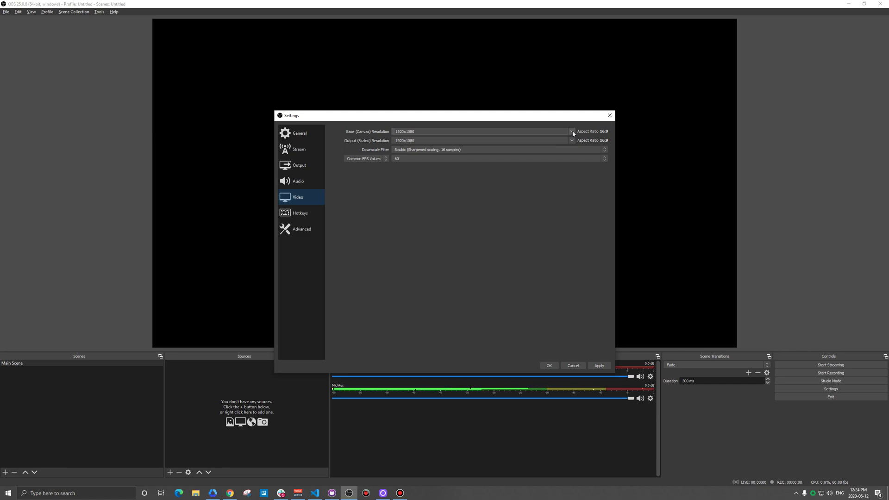
{"action": "left_click", "coordinate": [573, 132]}
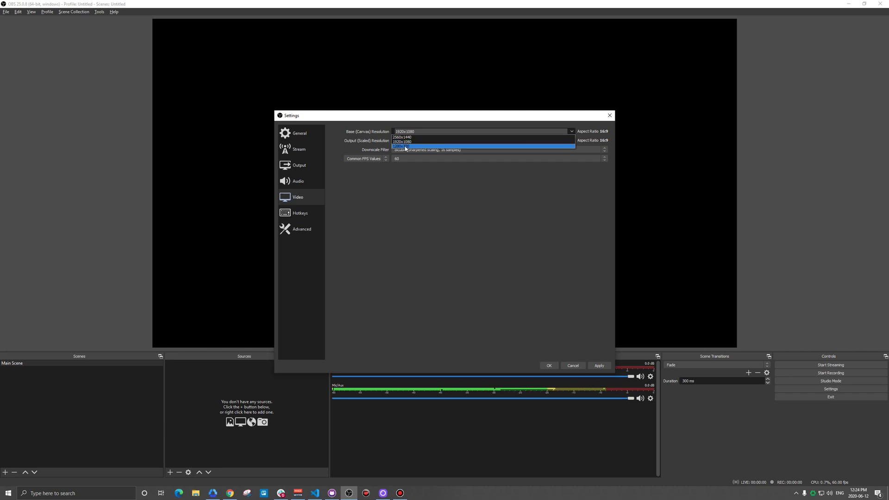
{"action": "left_click", "coordinate": [421, 191]}
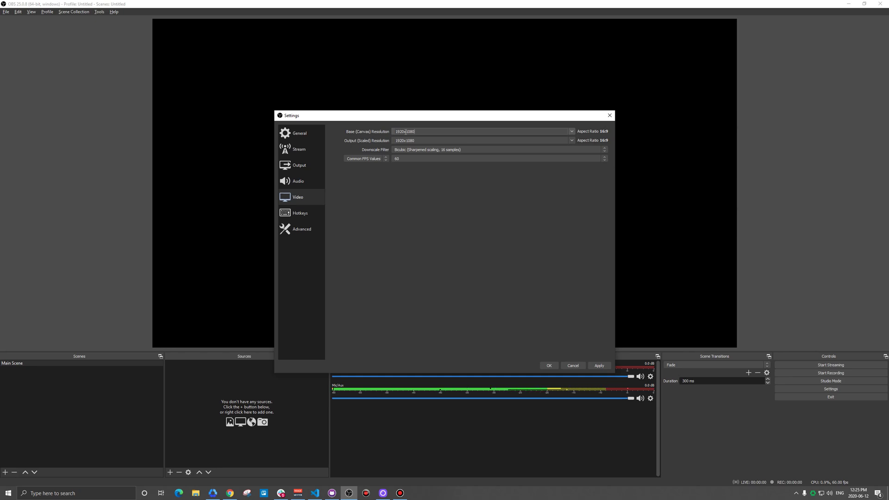
{"action": "left_click", "coordinate": [571, 132]}
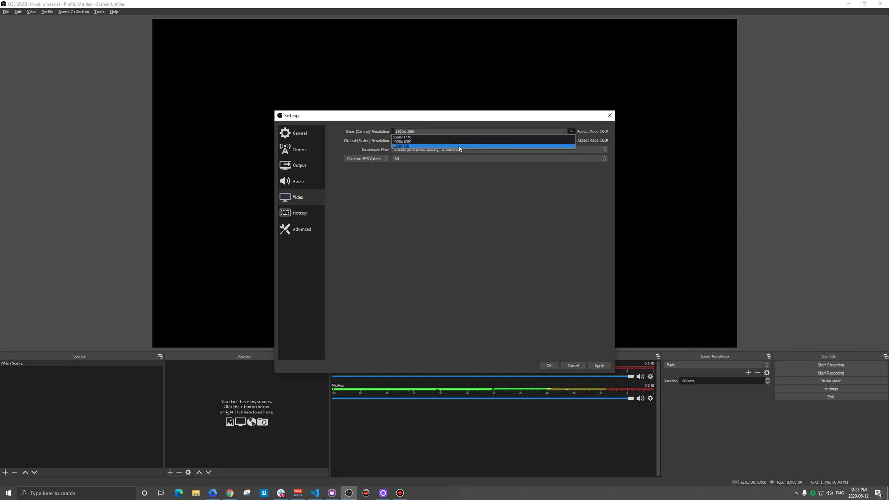
{"action": "left_click", "coordinate": [504, 205]}
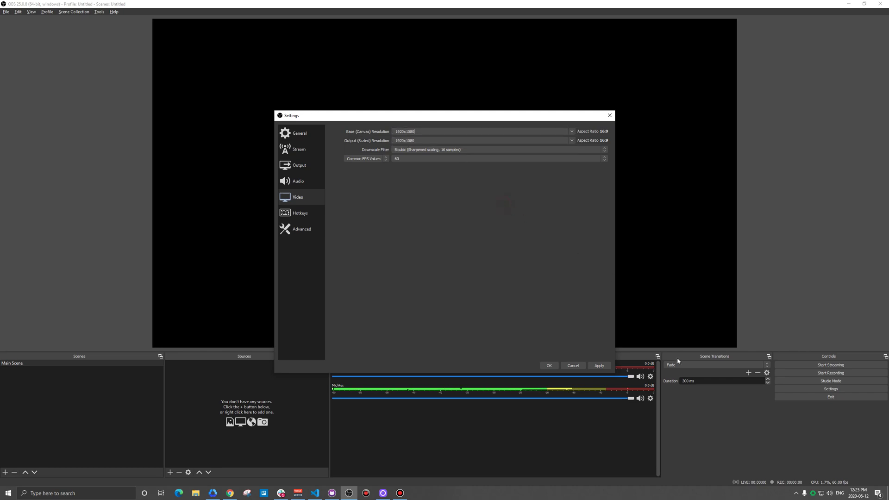
{"action": "left_click", "coordinate": [549, 366]}
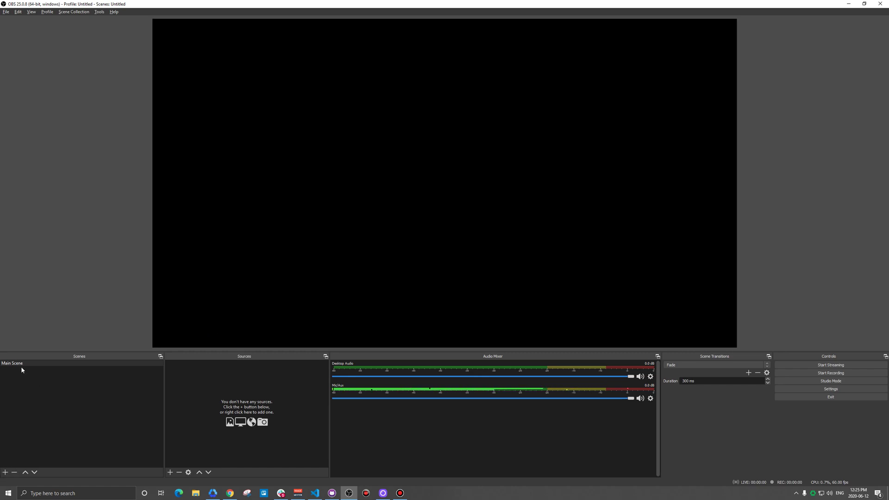
Add a Video Capture Device source named Webcam
{"action": "left_click", "coordinate": [170, 471]}
{"action": "left_click", "coordinate": [178, 471]}
{"action": "left_click", "coordinate": [170, 473]}
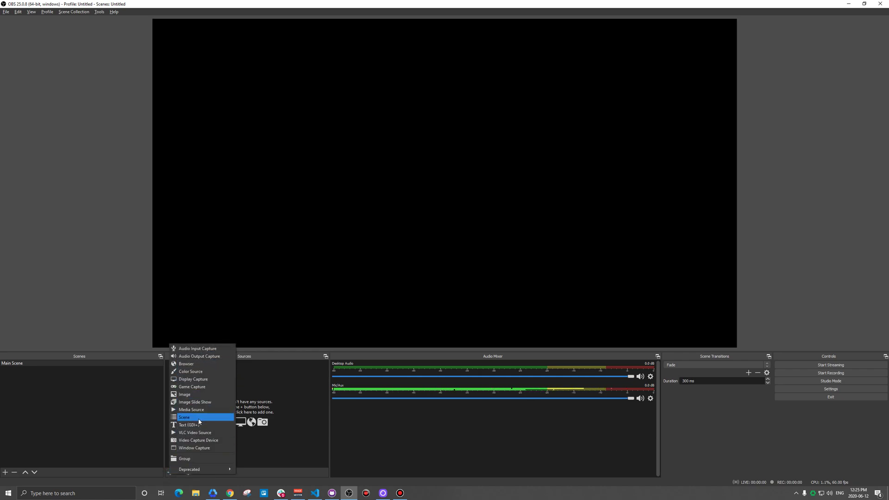
{"action": "left_click", "coordinate": [203, 442]}
{"action": "type", "text": "Webcam"}
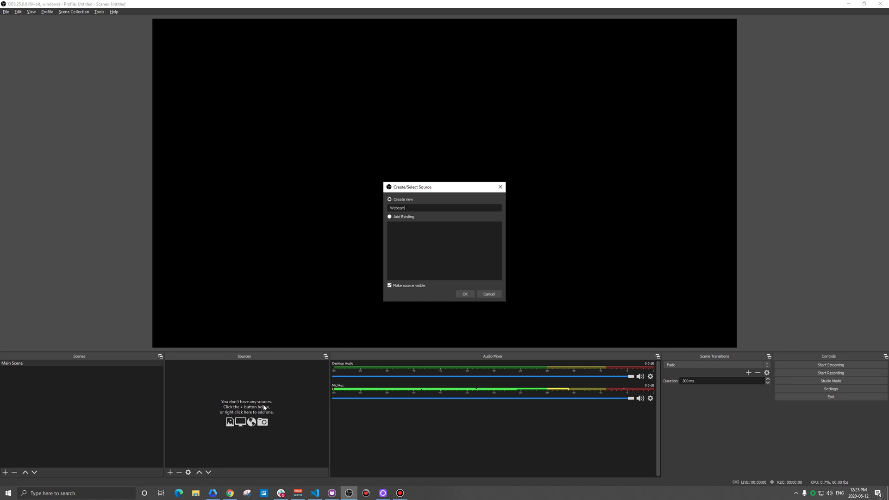
{"action": "left_click", "coordinate": [465, 294]}
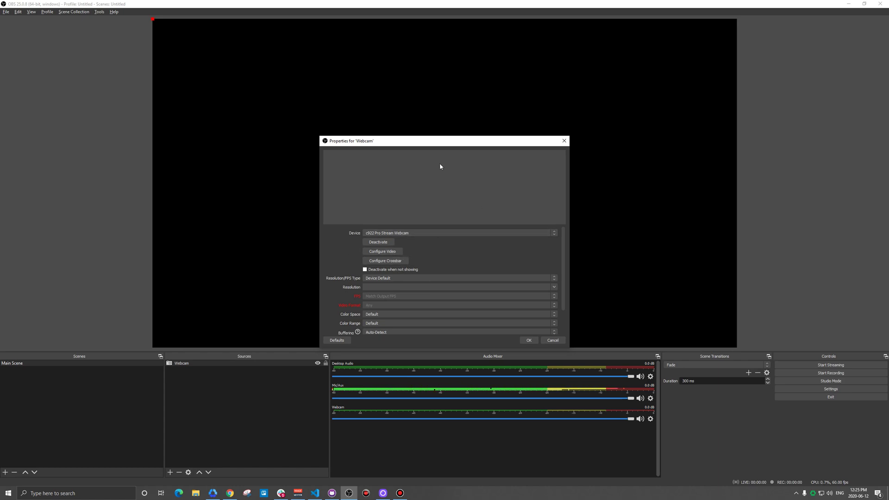
Choose the Logi Capture camera and stretch the webcam feed to fill the canvas
{"action": "left_click", "coordinate": [413, 232]}
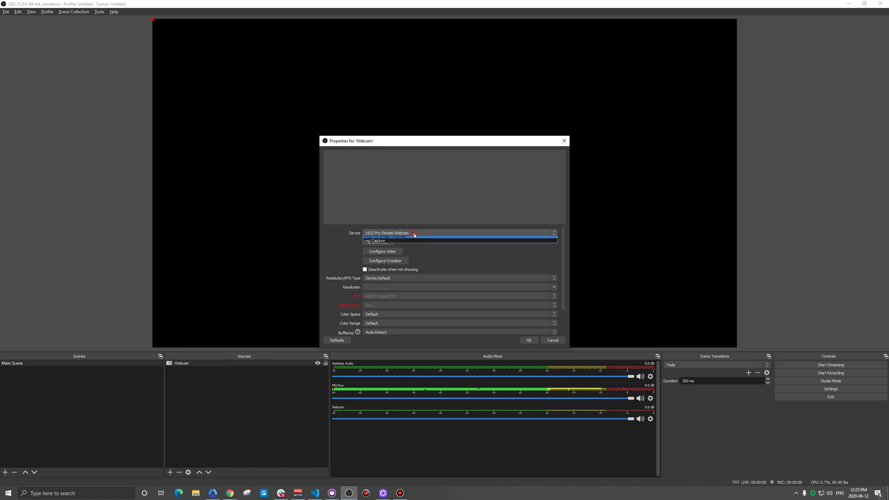
{"action": "left_click", "coordinate": [378, 243]}
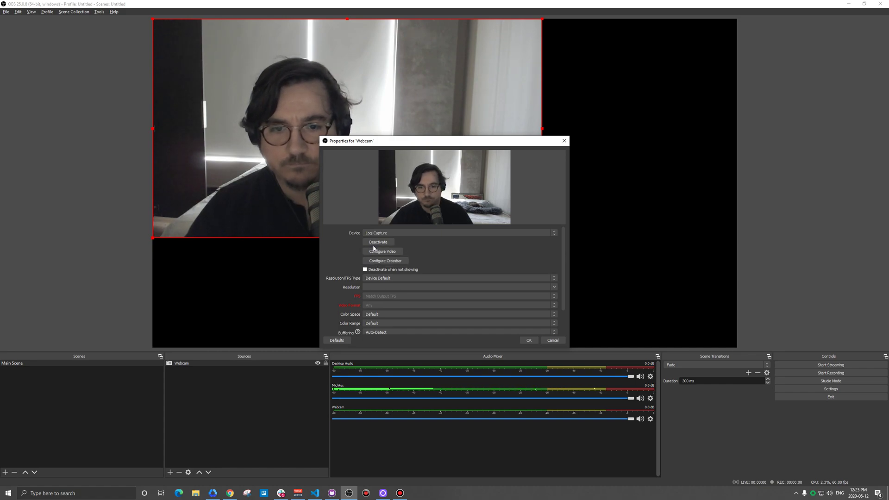
{"action": "scroll", "coordinate": [484, 291], "scroll_direction": "down", "scroll_amount": 3}
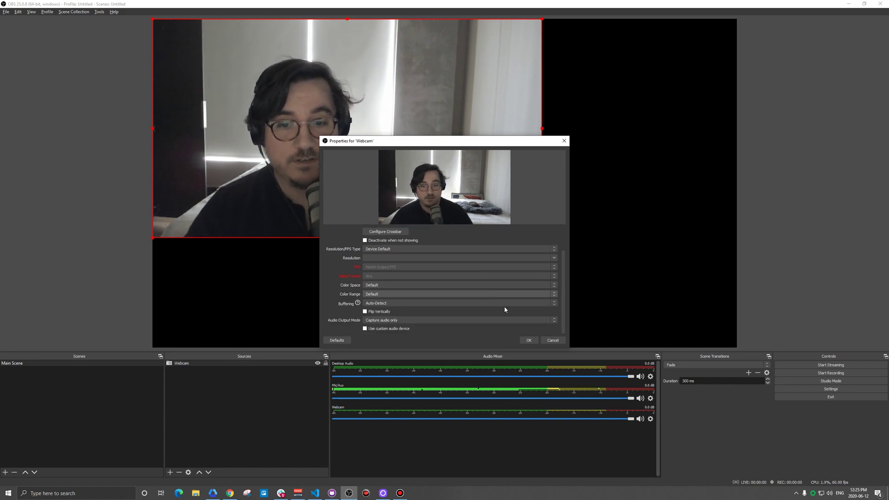
{"action": "left_click", "coordinate": [529, 341]}
{"action": "left_click_drag", "start_coordinate": [541, 238], "coordinate": [737, 312]}
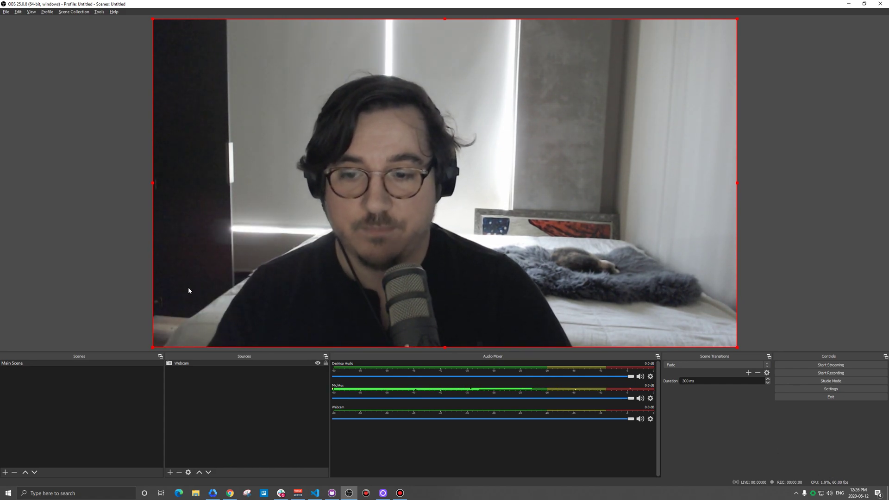
Create a new scene named 'Intro'
{"action": "left_click", "coordinate": [70, 393]}
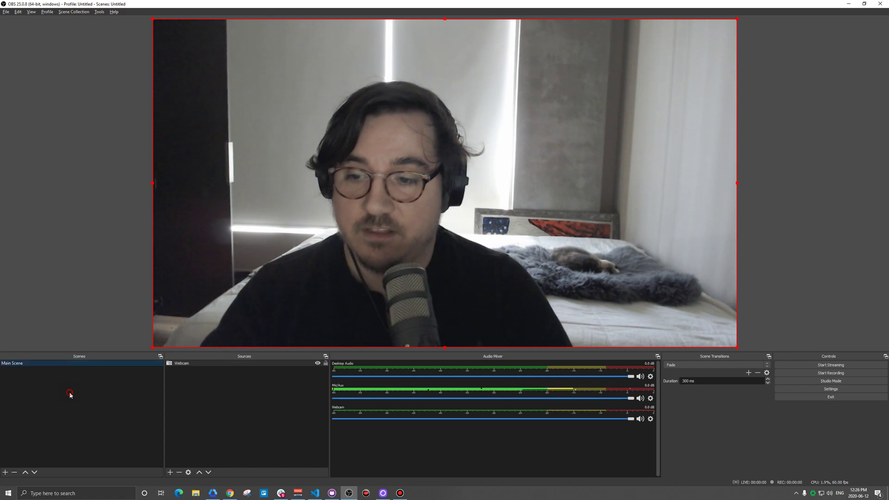
{"action": "left_click", "coordinate": [6, 472]}
{"action": "type", "text": "S"}
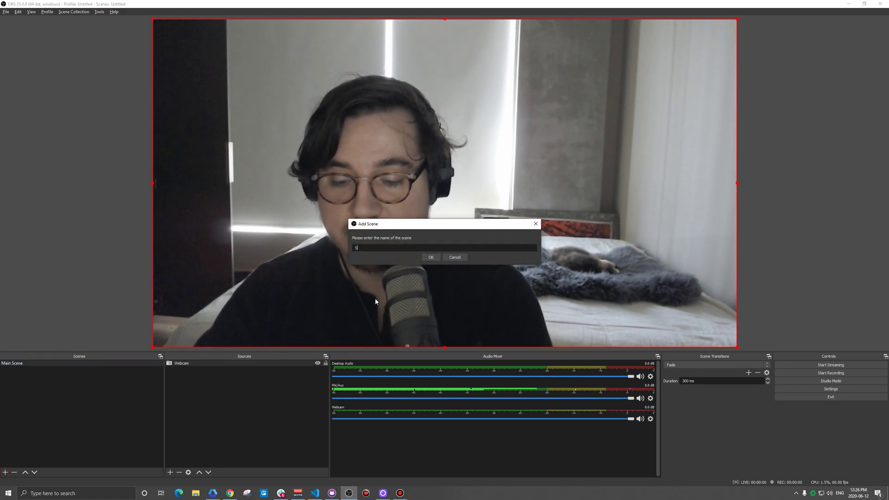
{"action": "key", "text": "BackSpace"}
{"action": "type", "text": "Intro"}
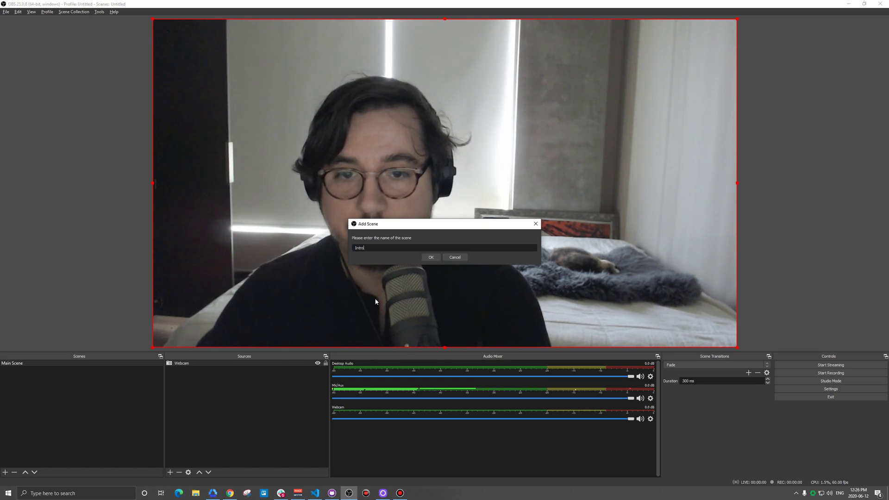
{"action": "key", "text": "Return"}
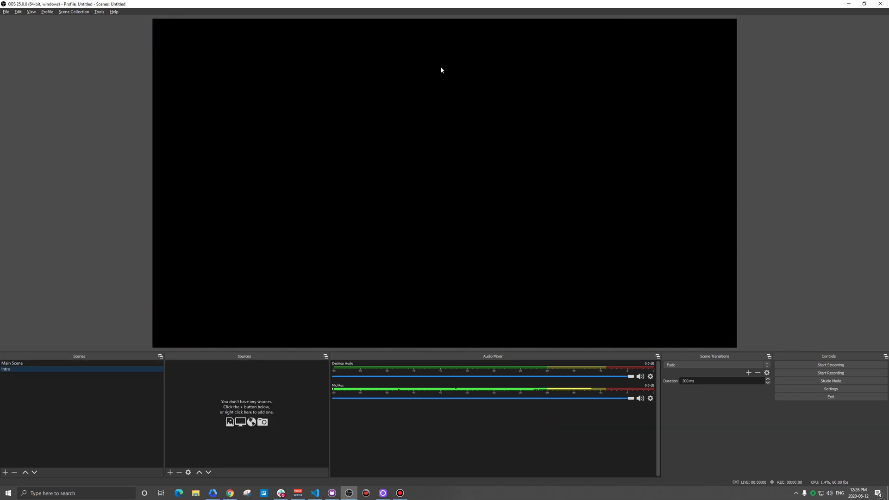
Add a light-blue (#55aaff) colour source named 'Background for Intro' to the Intro scene
{"action": "left_click", "coordinate": [17, 364]}
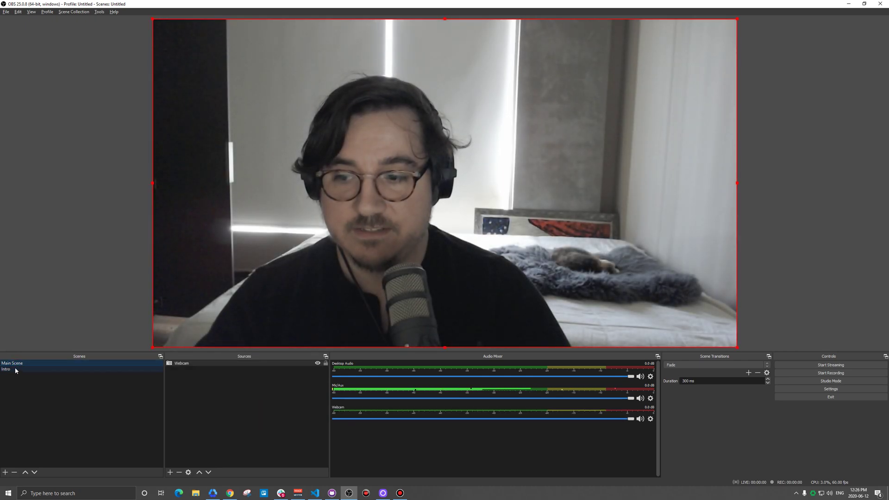
{"action": "left_click", "coordinate": [12, 370]}
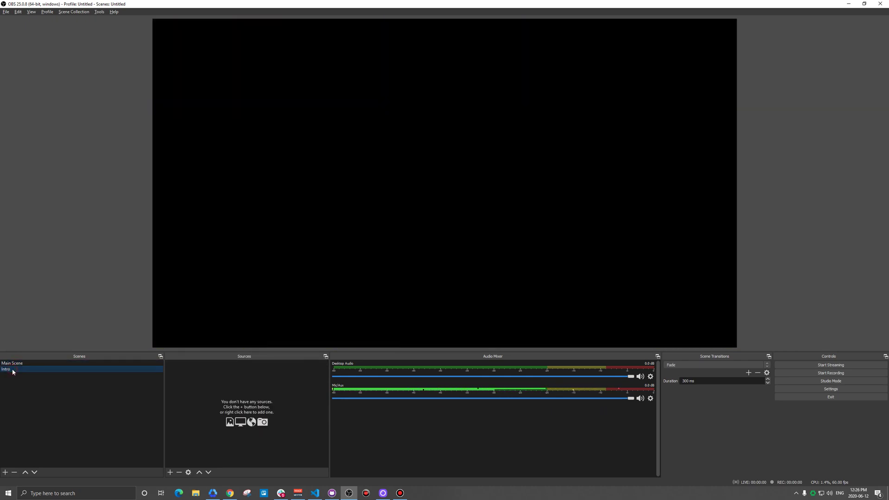
{"action": "left_click", "coordinate": [170, 472]}
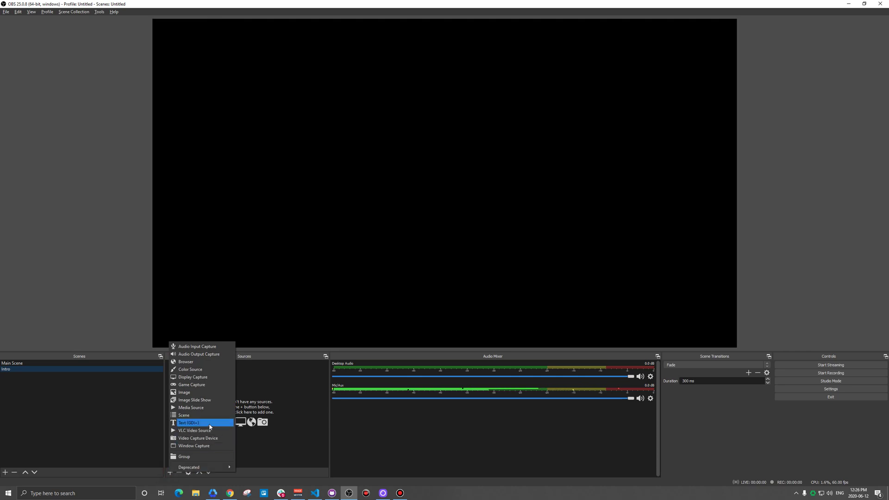
{"action": "left_click", "coordinate": [190, 369]}
{"action": "type", "text": "Bac"}
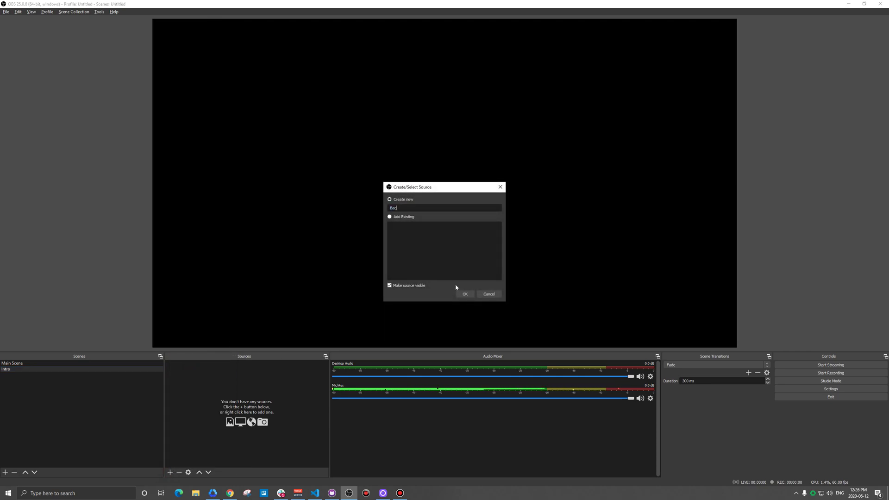
{"action": "type", "text": "kground for Intro"}
{"action": "key", "text": "Return"}
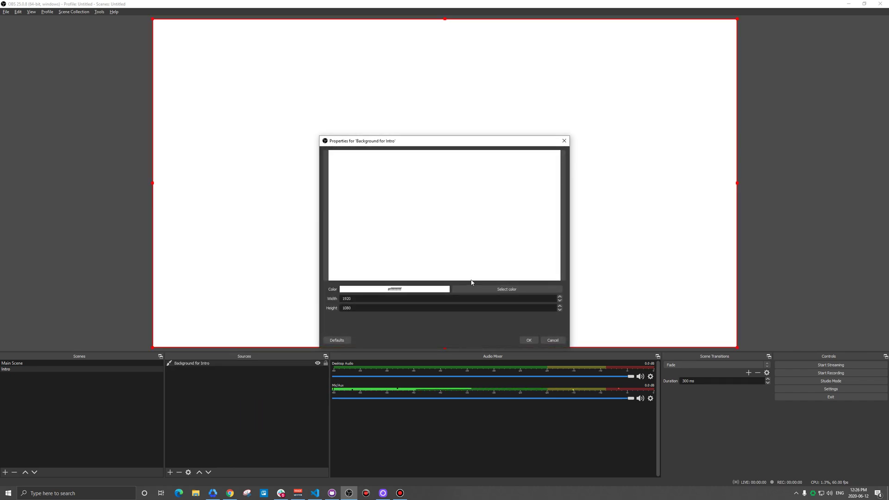
{"action": "left_click", "coordinate": [470, 289]}
{"action": "left_click", "coordinate": [401, 235]}
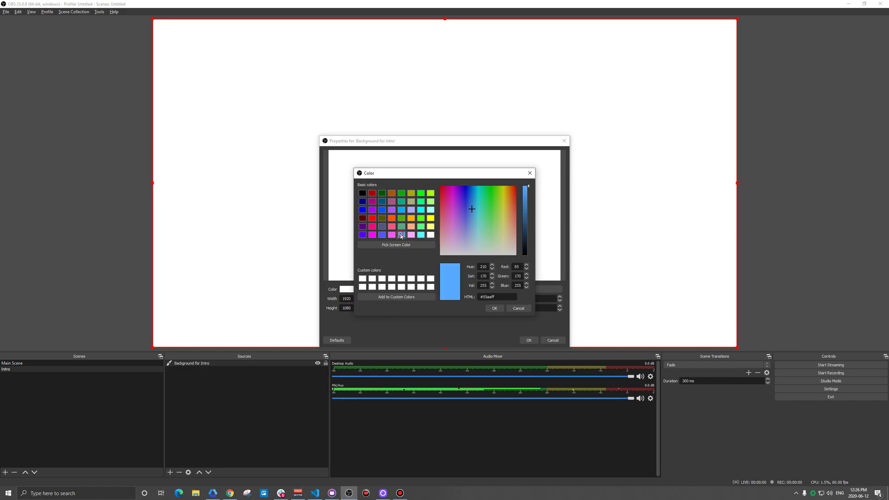
{"action": "left_click", "coordinate": [495, 308]}
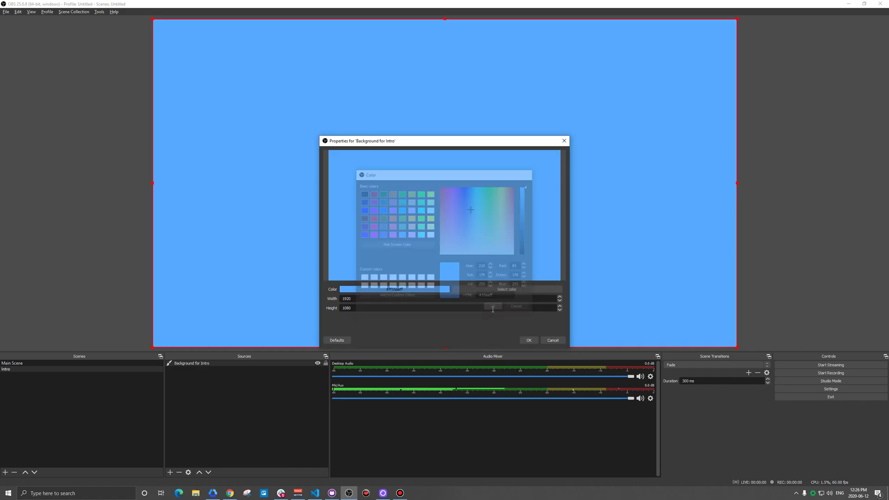
{"action": "left_click", "coordinate": [530, 341]}
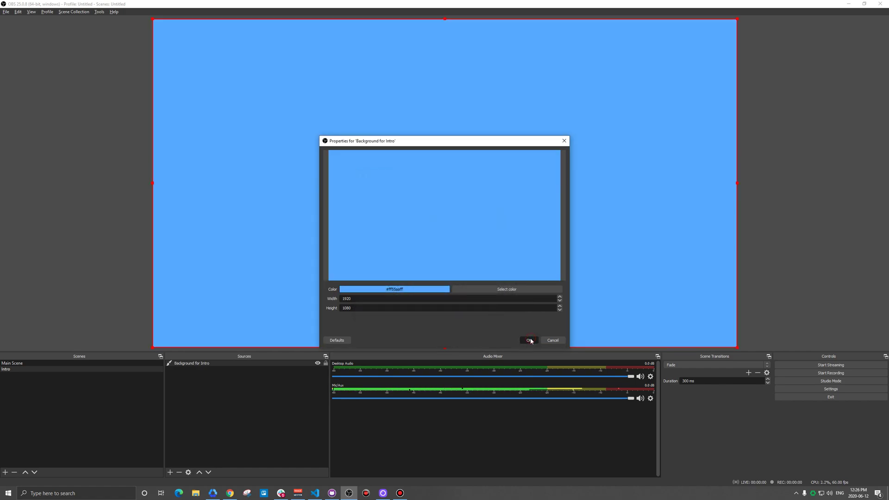
Add an 'Intro Text' text source reading 'Starting Soon' and centre it on the canvas
{"action": "left_click", "coordinate": [170, 472]}
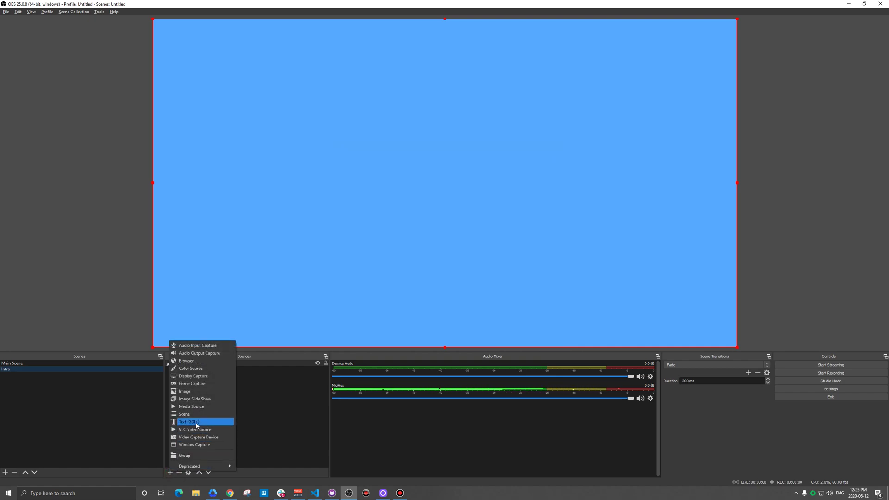
{"action": "left_click", "coordinate": [197, 425]}
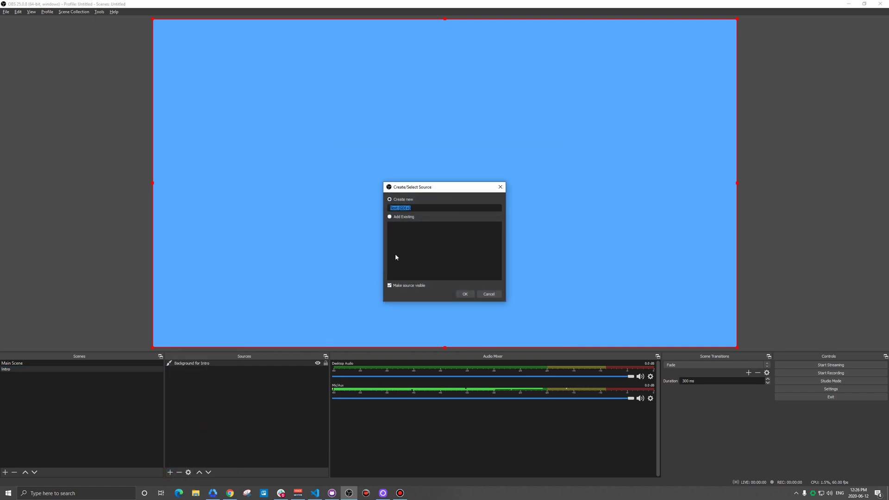
{"action": "type", "text": "Intro Text"}
{"action": "key", "text": "Return"}
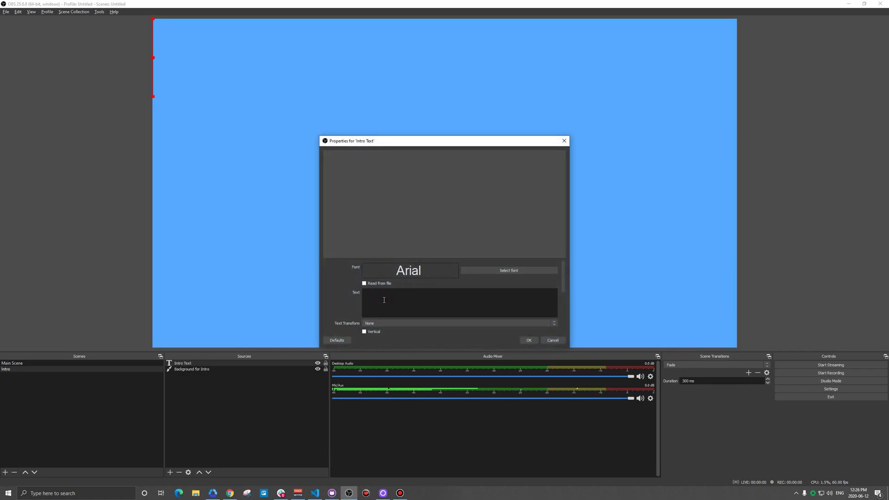
{"action": "type", "text": "Starting Soon"}
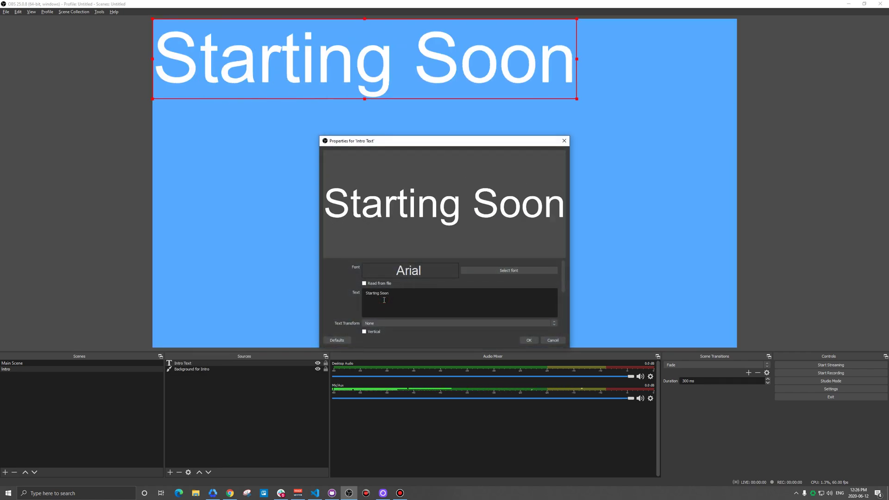
{"action": "left_click", "coordinate": [529, 340]}
{"action": "left_click_drag", "start_coordinate": [365, 60], "coordinate": [458, 174]}
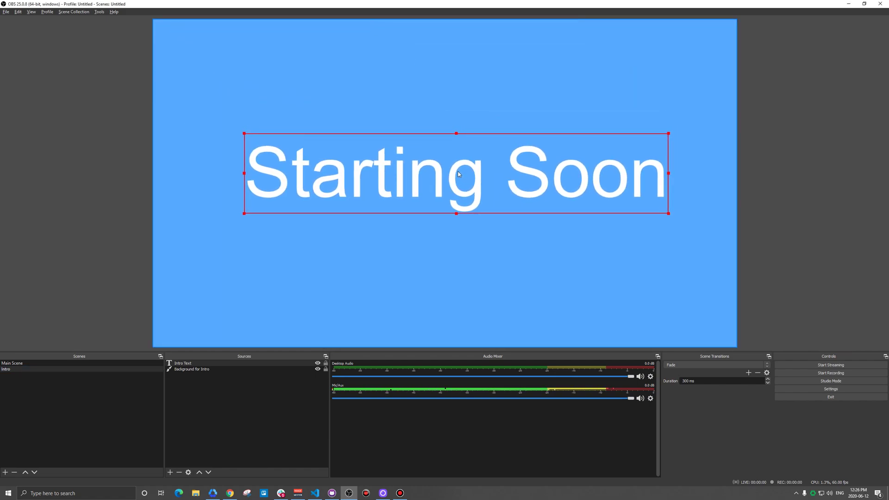
{"action": "left_click", "coordinate": [406, 100]}
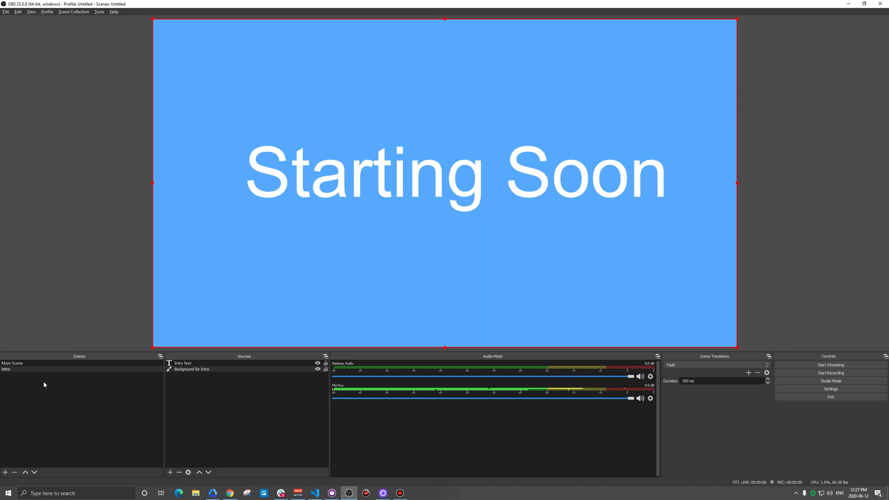
Create a new scene named 'Outro'
{"action": "left_click", "coordinate": [5, 472]}
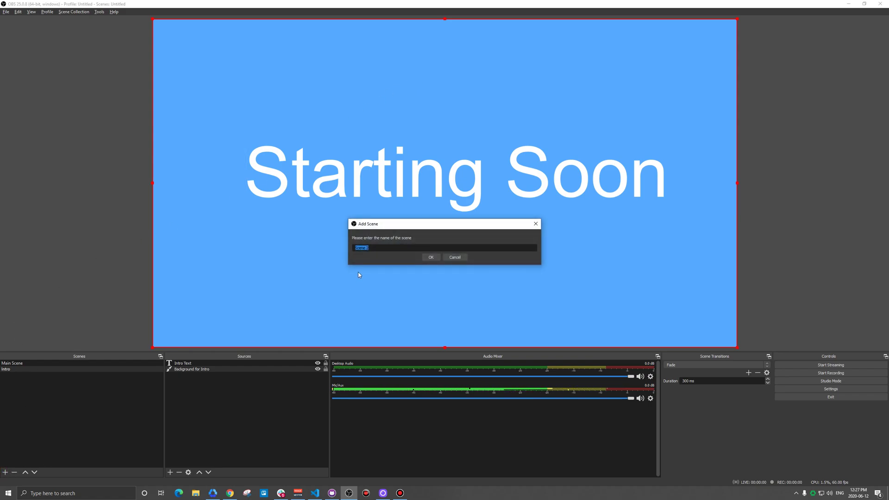
{"action": "type", "text": "Outro"}
{"action": "left_click", "coordinate": [431, 257]}
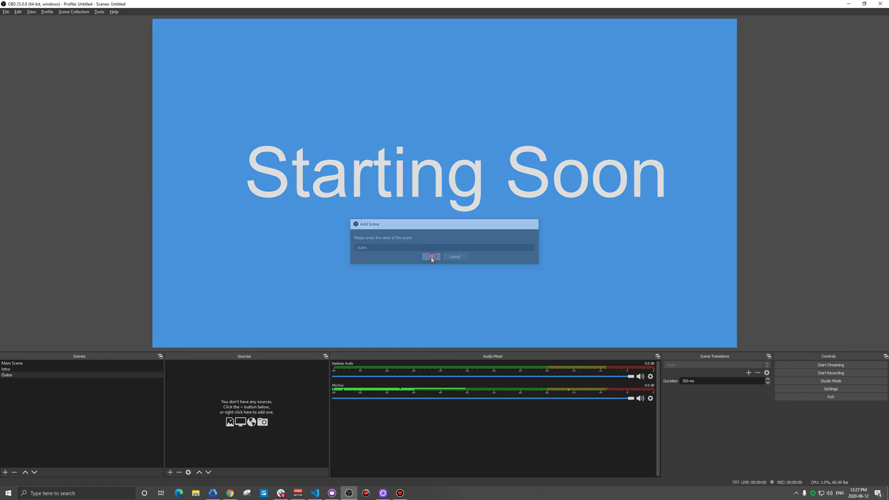
Give the Outro scene a light-blue (#55aaff) colour source named 'Outro Background'
{"action": "left_click", "coordinate": [170, 472]}
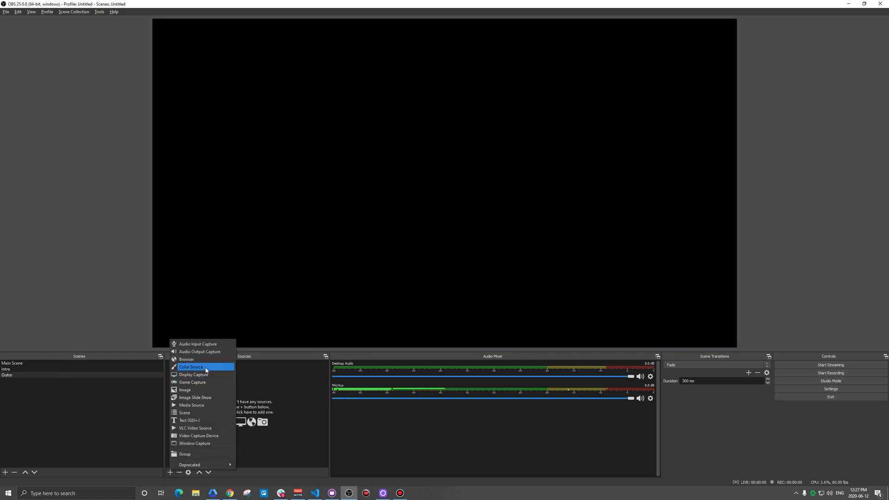
{"action": "left_click", "coordinate": [235, 369]}
{"action": "type", "text": "B"}
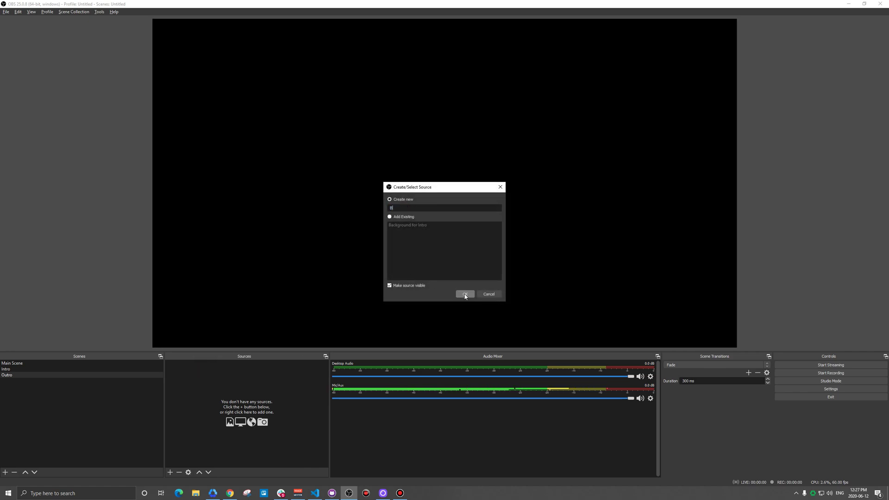
{"action": "type", "text": "aOutro Background"}
{"action": "left_click", "coordinate": [465, 295]}
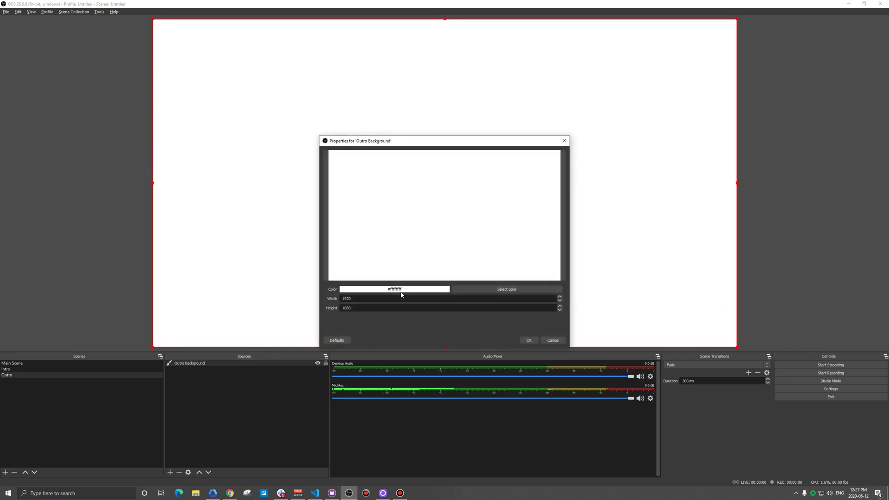
{"action": "left_click", "coordinate": [477, 290]}
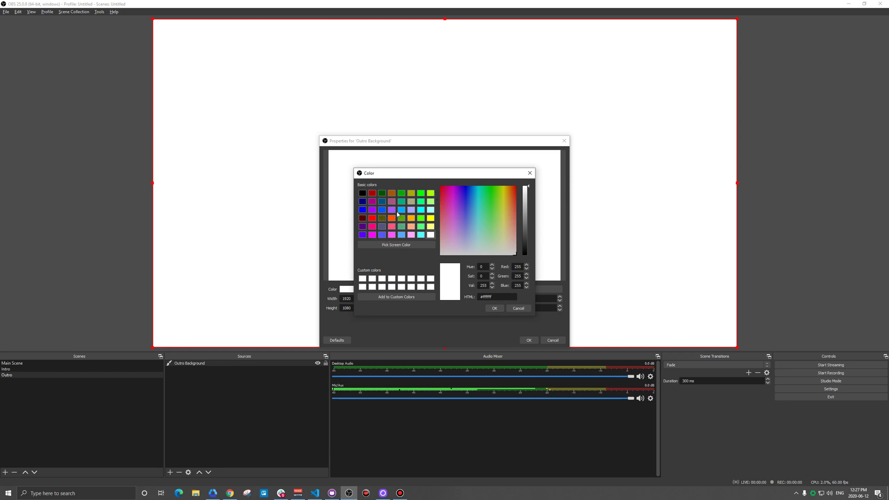
{"action": "left_click", "coordinate": [401, 235]}
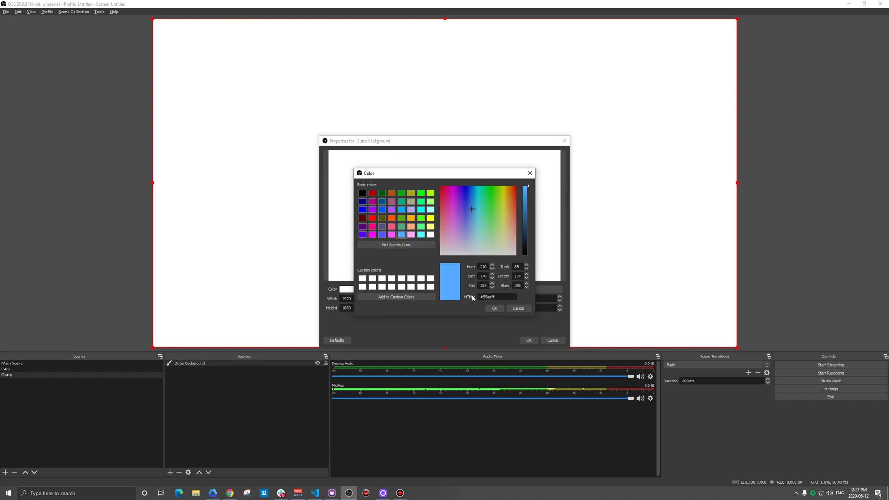
{"action": "left_click", "coordinate": [494, 308]}
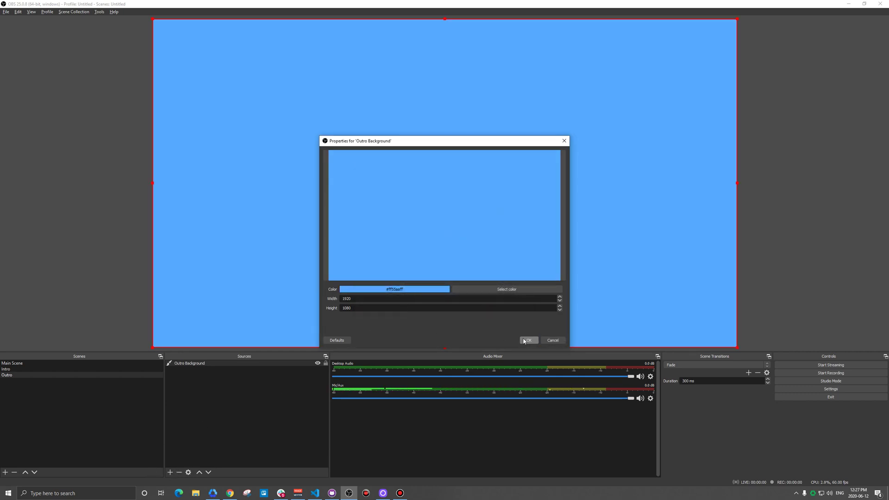
{"action": "left_click", "coordinate": [529, 341]}
{"action": "left_click", "coordinate": [170, 472]}
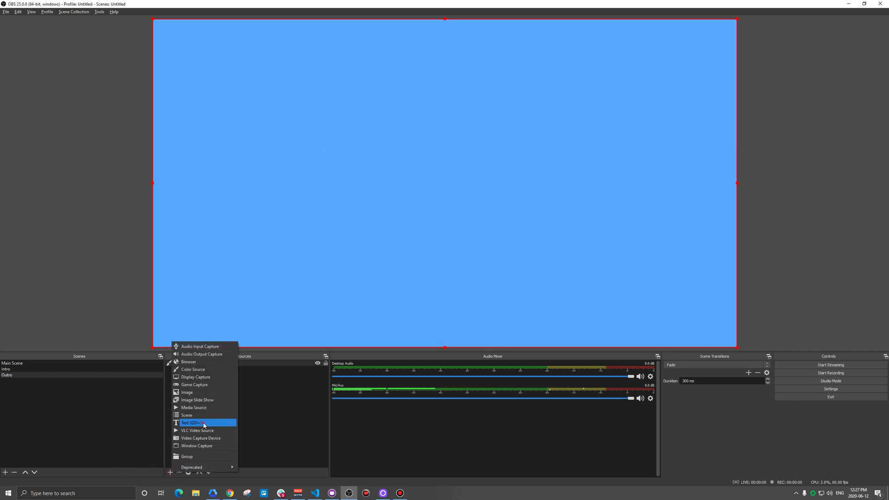
Add an 'Outro Text' text source reading 'Thank you for watching'
{"action": "left_click", "coordinate": [191, 423]}
{"action": "type", "text": "O"}
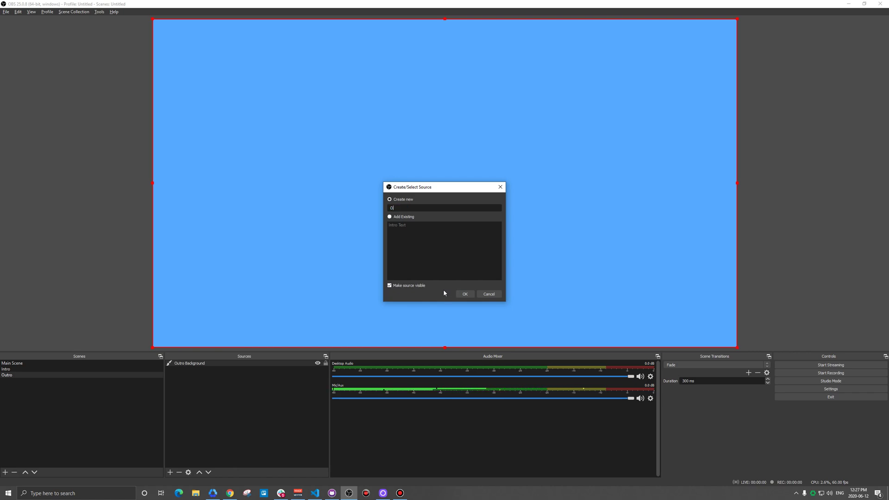
{"action": "type", "text": "utro Text"}
{"action": "key", "text": "Return"}
{"action": "left_click", "coordinate": [430, 299]}
{"action": "type", "text": "Thank"}
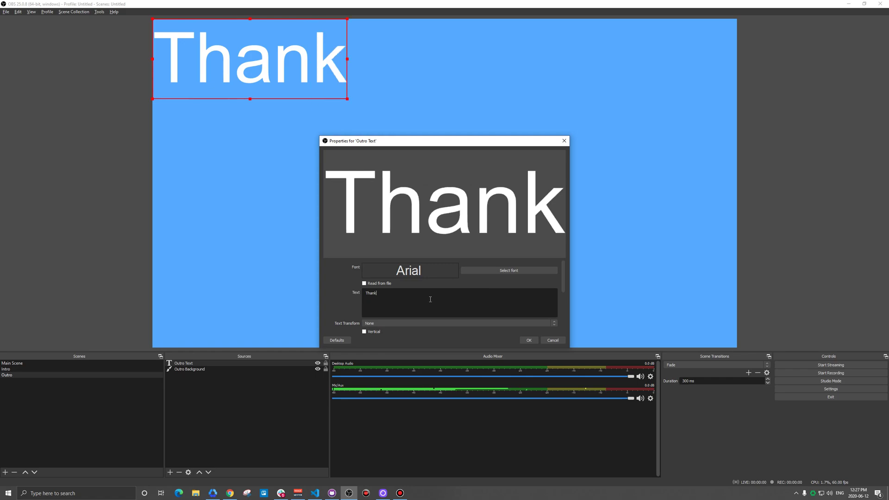
{"action": "type", "text": " you for watching"}
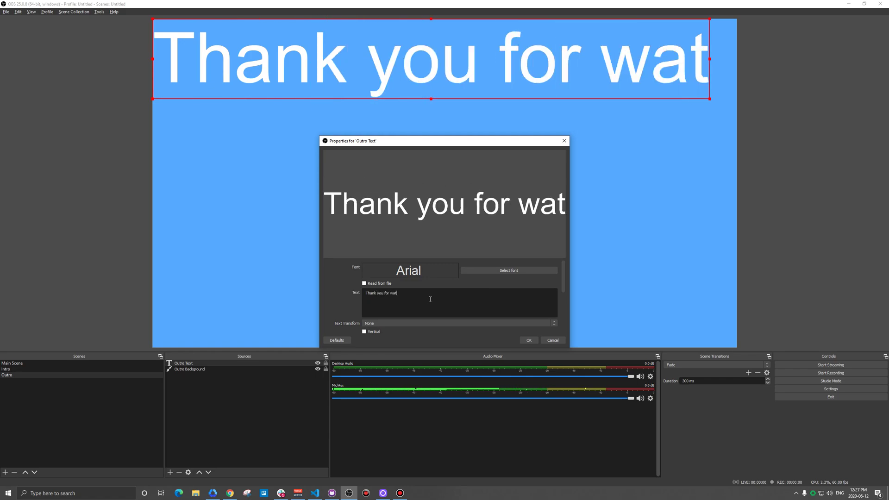
{"action": "left_click", "coordinate": [529, 340]}
Resize the outro text, centre it on the canvas, and deselect it
{"action": "left_click_drag", "start_coordinate": [153, 61], "coordinate": [446, 60]}
{"action": "left_click_drag", "start_coordinate": [556, 64], "coordinate": [328, 186]}
{"action": "left_click_drag", "start_coordinate": [218, 167], "coordinate": [193, 167]}
{"action": "left_click_drag", "start_coordinate": [285, 165], "coordinate": [314, 185]}
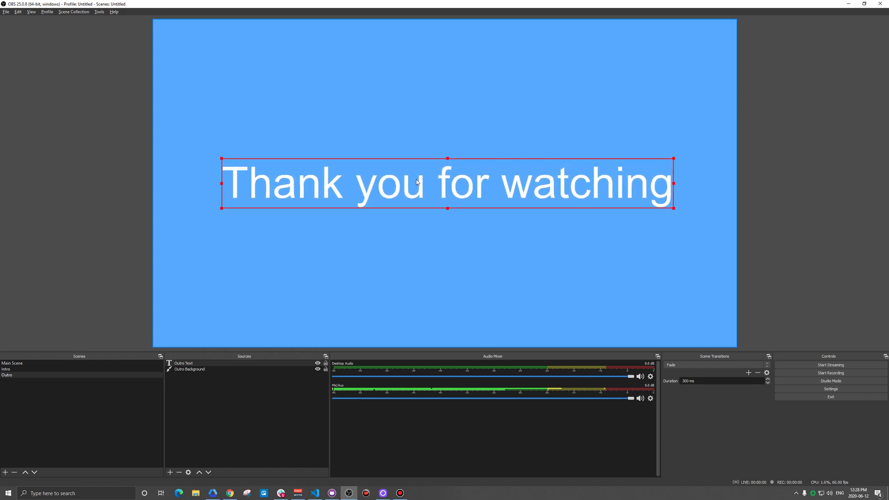
{"action": "left_click", "coordinate": [780, 173]}
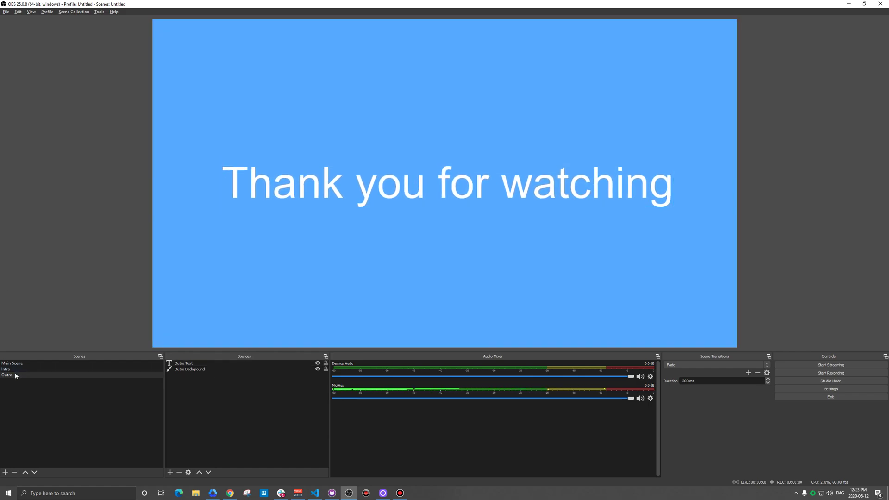
Check the event's viewer and stream pages, then cycle OBS through Intro, Main Scene and Intro
{"action": "left_click", "coordinate": [229, 493]}
{"action": "left_click", "coordinate": [127, 6]}
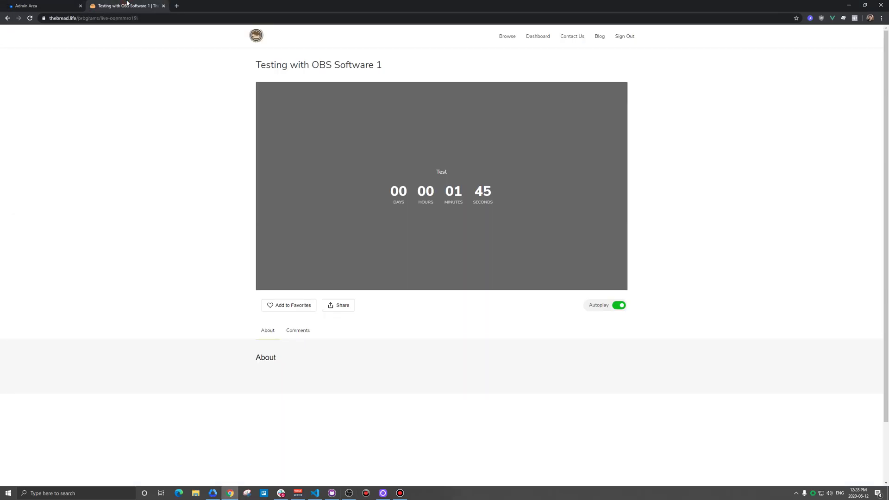
{"action": "left_click", "coordinate": [51, 4]}
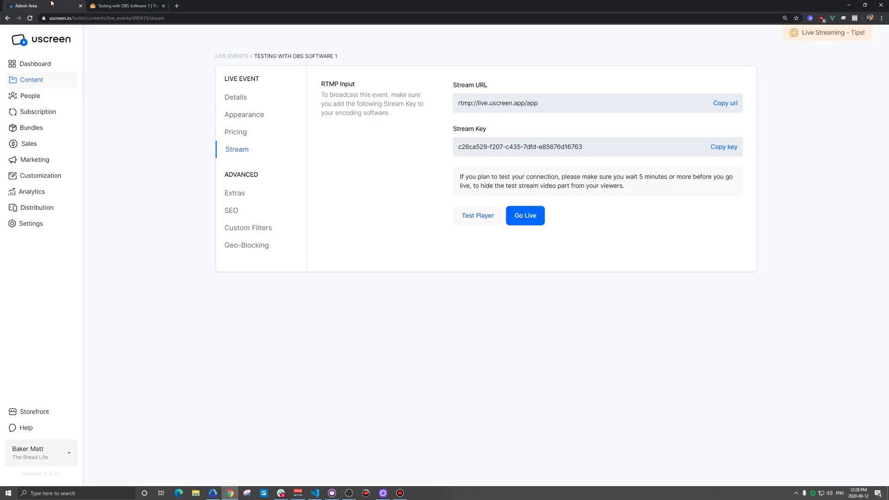
{"action": "left_click", "coordinate": [348, 493]}
{"action": "left_click", "coordinate": [18, 370]}
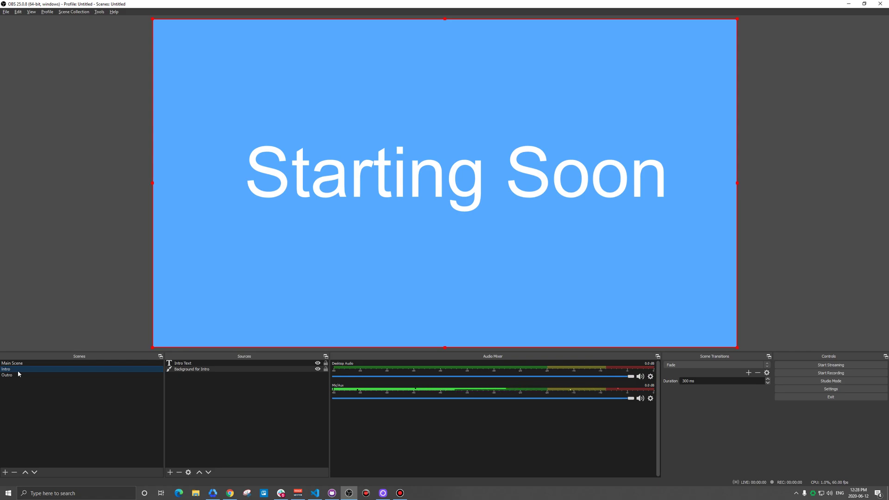
{"action": "left_click", "coordinate": [20, 365]}
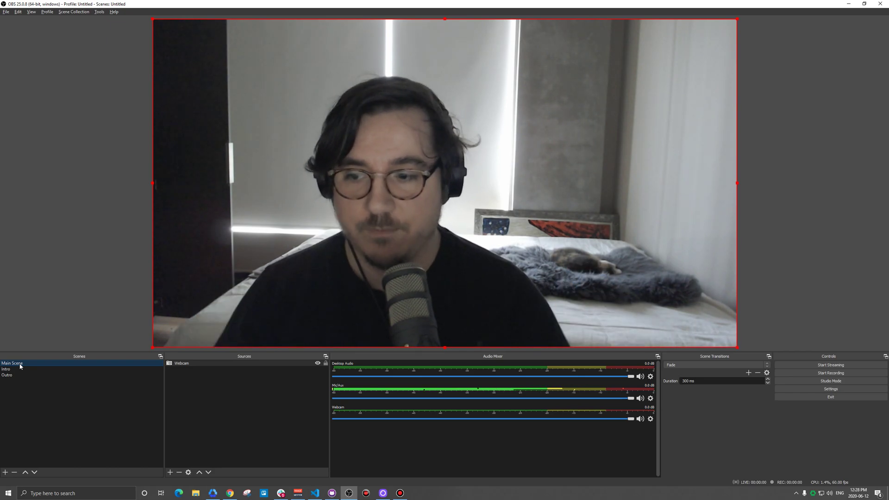
{"action": "left_click", "coordinate": [8, 369]}
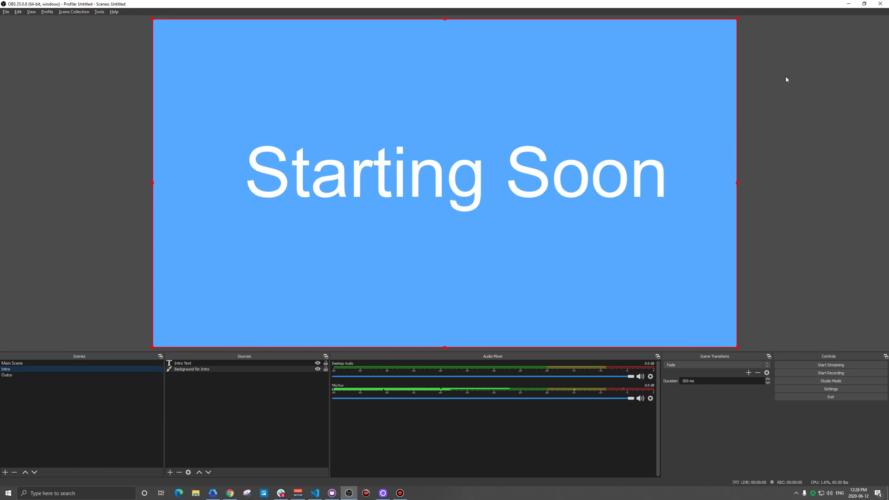
Check the event countdown and Uscreen stream settings pages in the browser, then return to OBS
{"action": "left_click", "coordinate": [849, 4]}
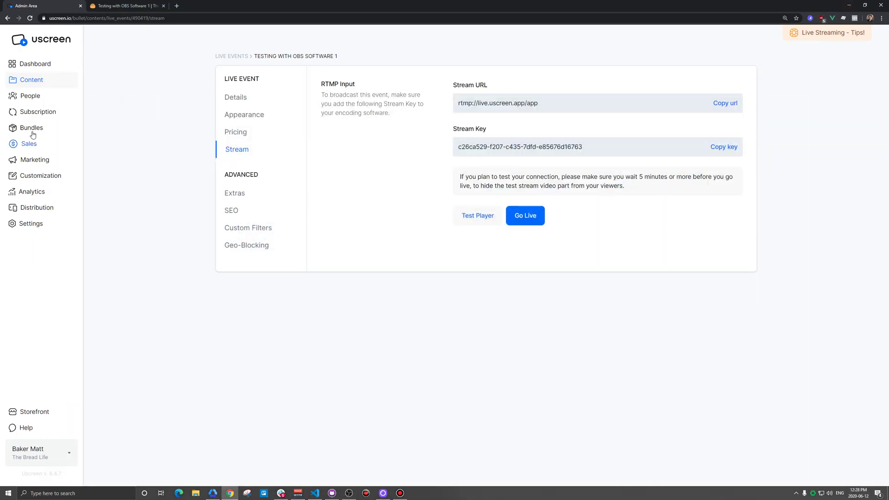
{"action": "left_click", "coordinate": [123, 5]}
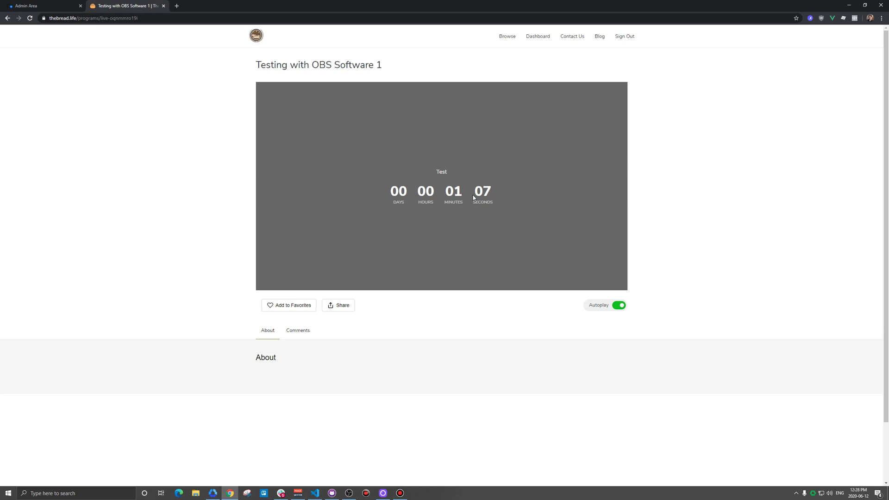
{"action": "left_click", "coordinate": [351, 492]}
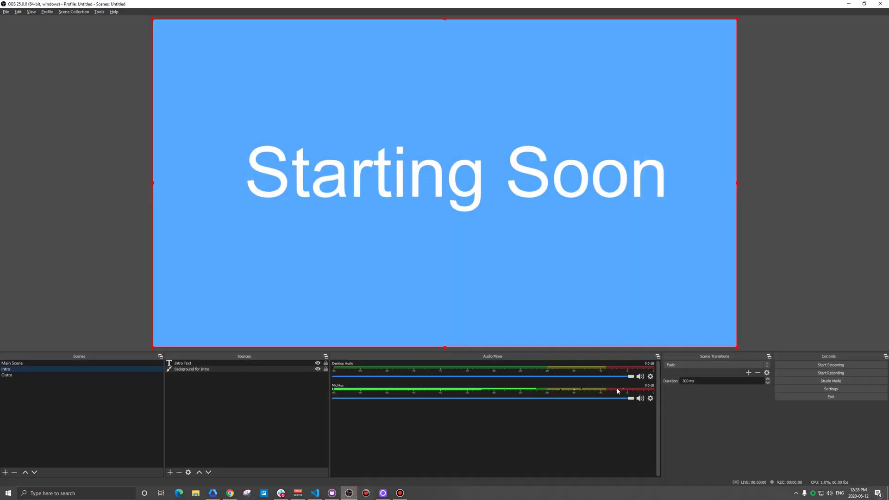
{"action": "left_click", "coordinate": [812, 366]}
{"action": "left_click", "coordinate": [849, 4]}
{"action": "left_click", "coordinate": [35, 6]}
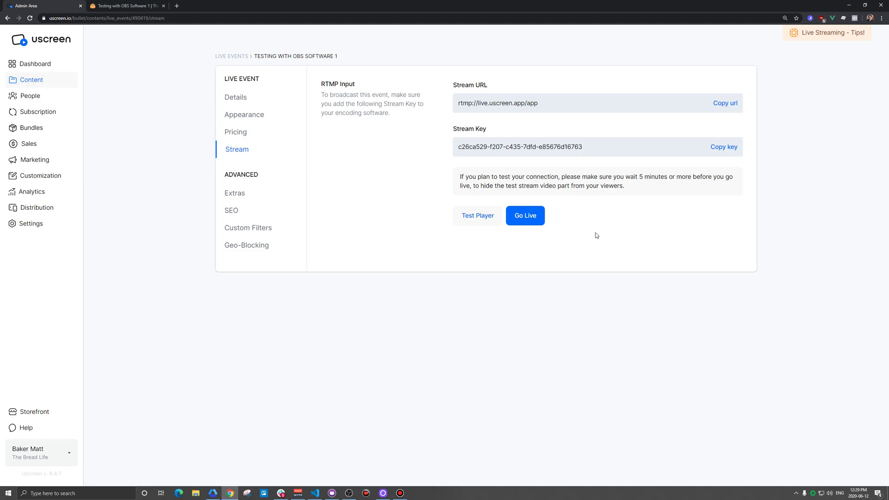
{"action": "left_click", "coordinate": [130, 5]}
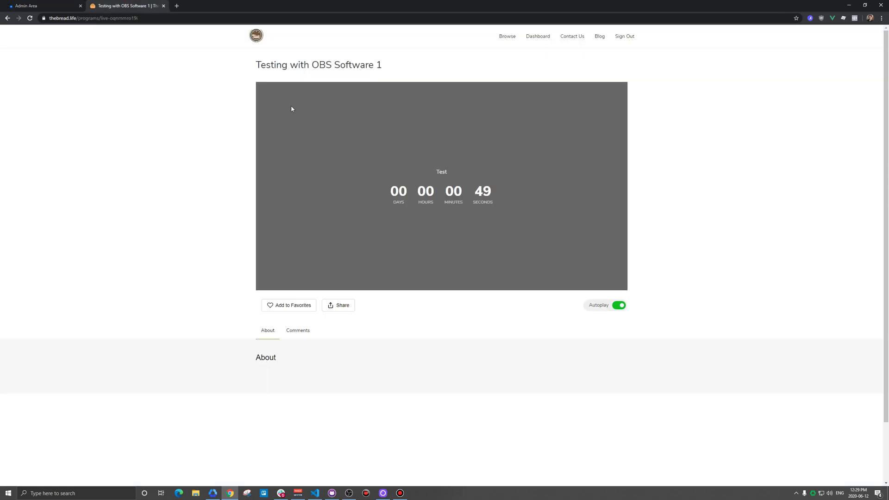
{"action": "mouse_move", "coordinate": [350, 495]}
{"action": "left_click", "coordinate": [349, 493]}
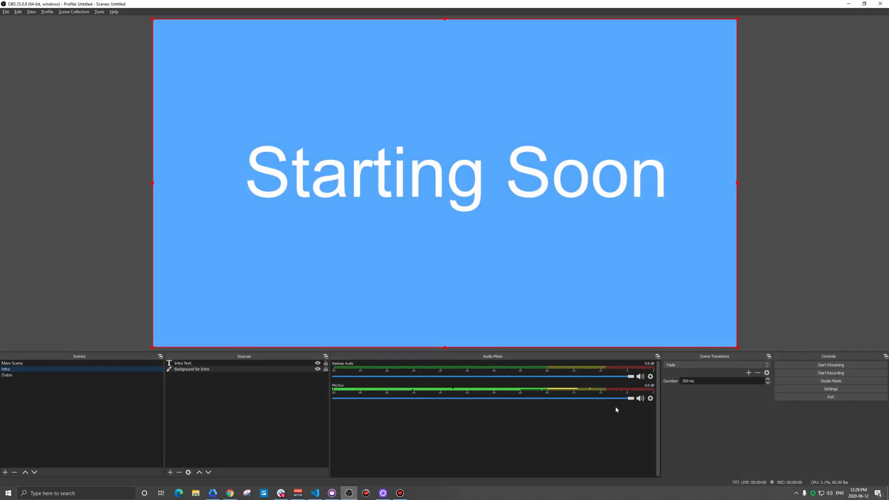
Start streaming from OBS, take the Uscreen event live, and watch the viewer page
{"action": "left_click", "coordinate": [802, 365]}
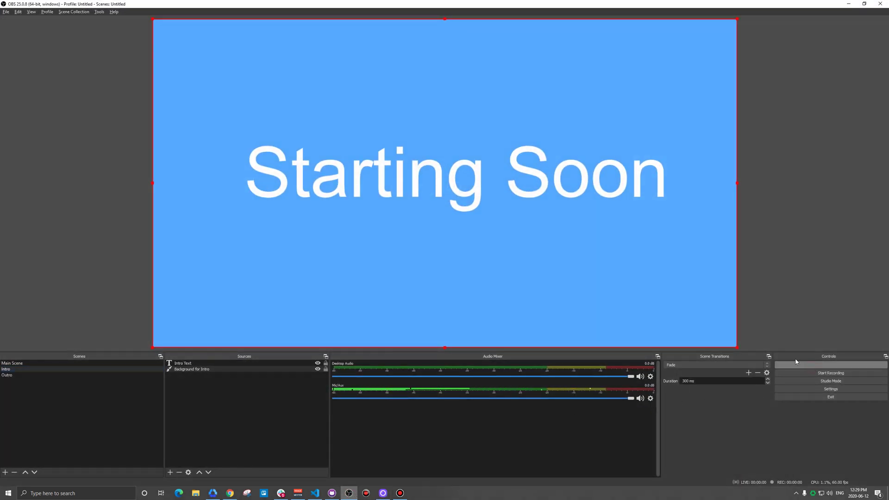
{"action": "left_click", "coordinate": [849, 4]}
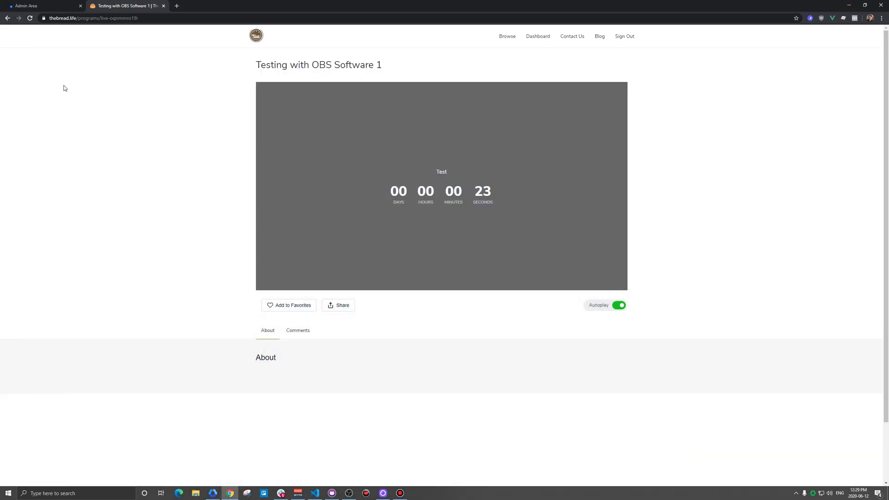
{"action": "left_click", "coordinate": [61, 6]}
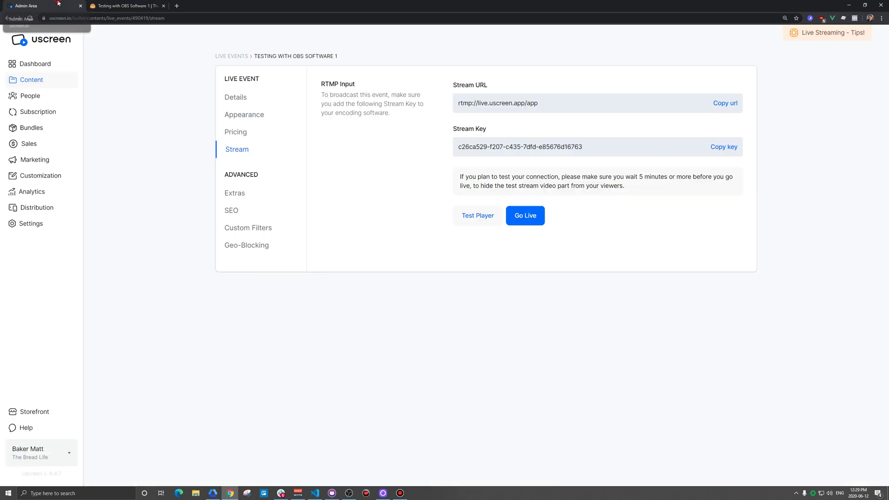
{"action": "left_click", "coordinate": [525, 221]}
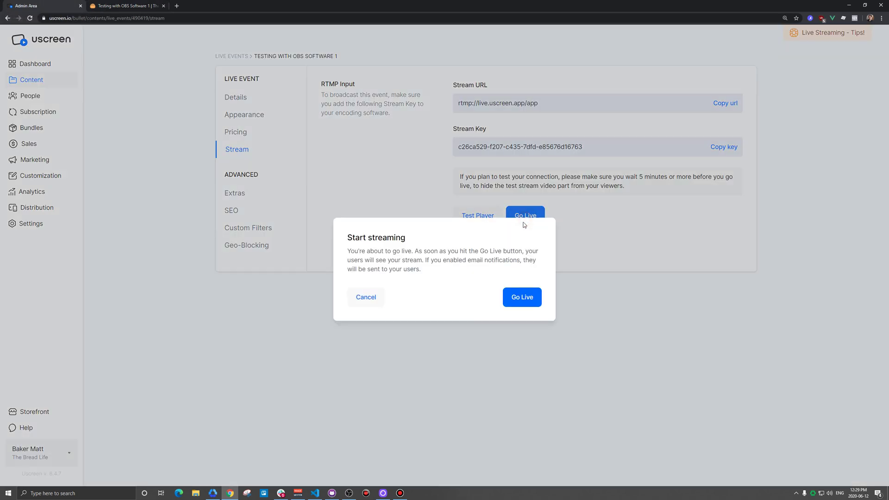
{"action": "left_click", "coordinate": [521, 298]}
{"action": "left_click", "coordinate": [128, 6]}
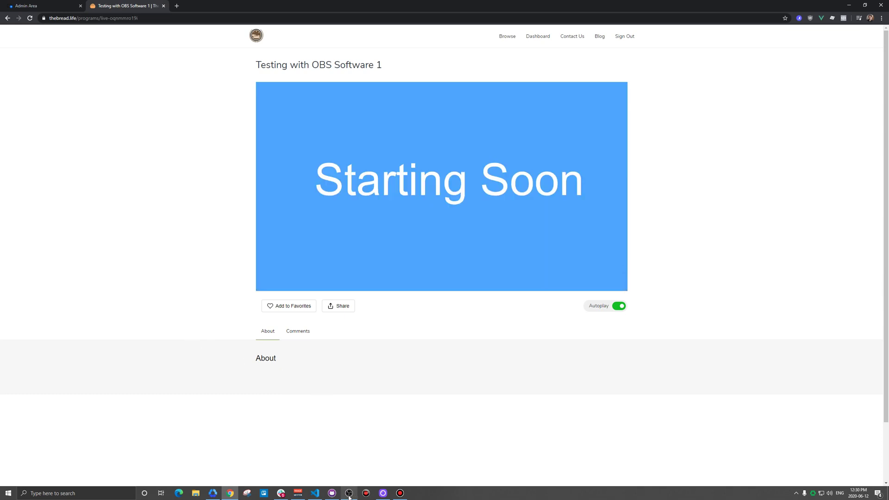
{"action": "mouse_move", "coordinate": [350, 496]}
{"action": "left_click", "coordinate": [349, 493]}
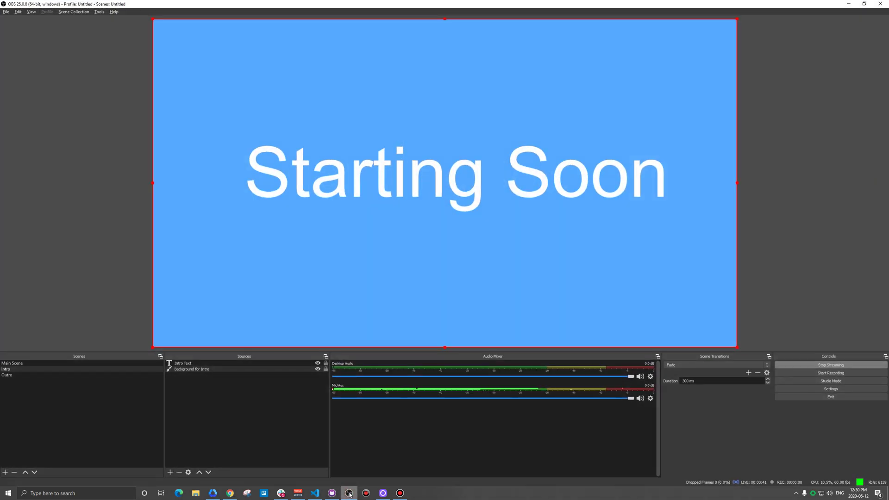
Switch the stream to the Main Scene webcam, mute the viewer player, and restore OBS smaller
{"action": "left_click", "coordinate": [27, 365]}
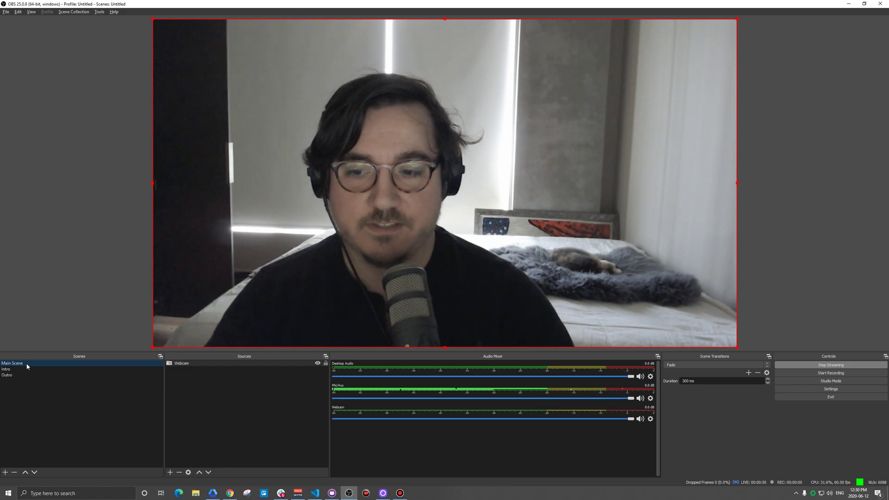
{"action": "left_click", "coordinate": [848, 4]}
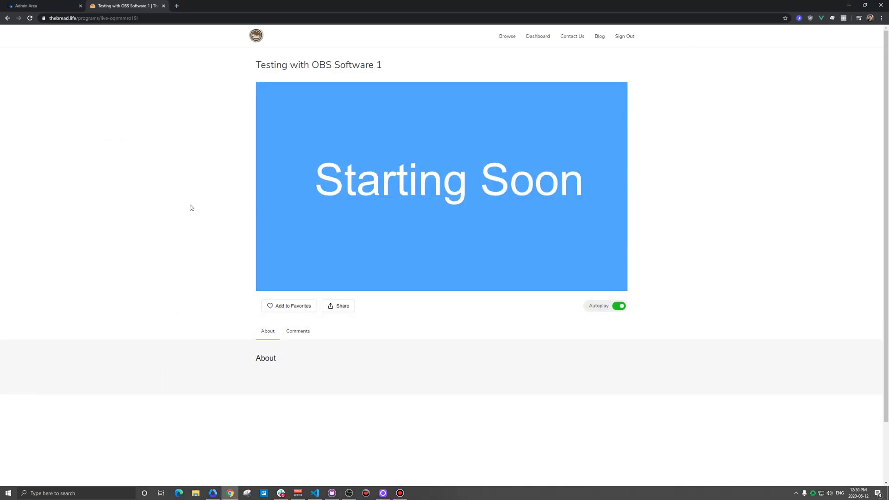
{"action": "mouse_move", "coordinate": [412, 228]}
{"action": "left_click", "coordinate": [544, 283]}
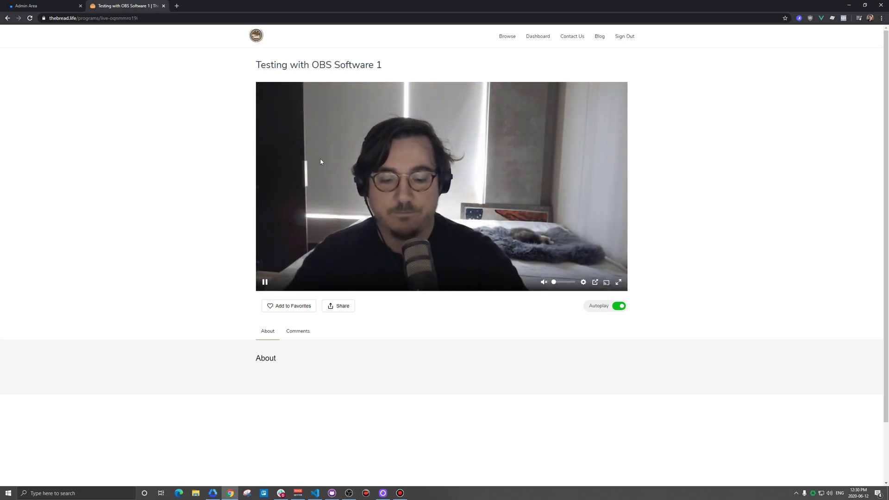
{"action": "left_click", "coordinate": [349, 494]}
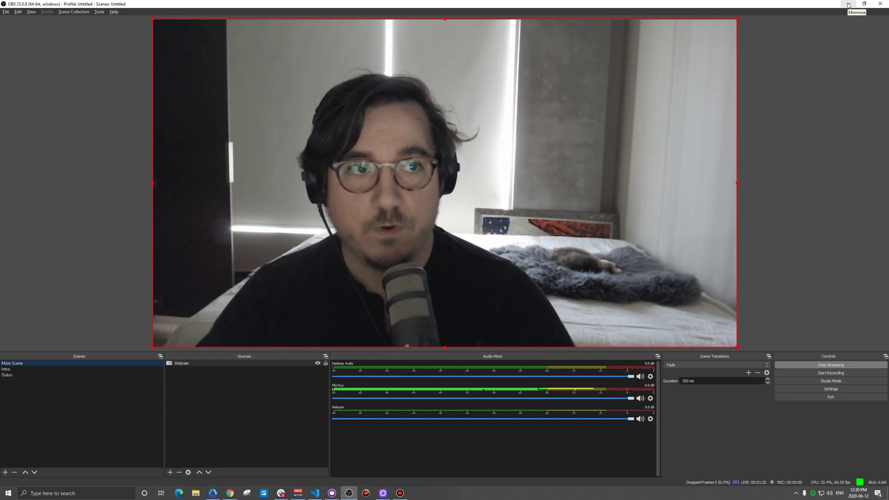
{"action": "left_click", "coordinate": [864, 4]}
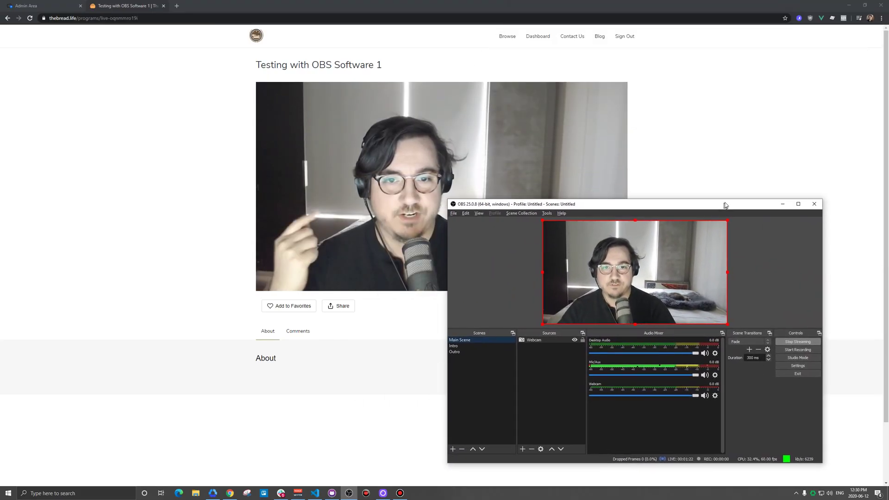
Switch the stream to the Outro scene with the Fade transition and return to the event page
{"action": "left_click_drag", "start_coordinate": [599, 206], "coordinate": [310, 104]}
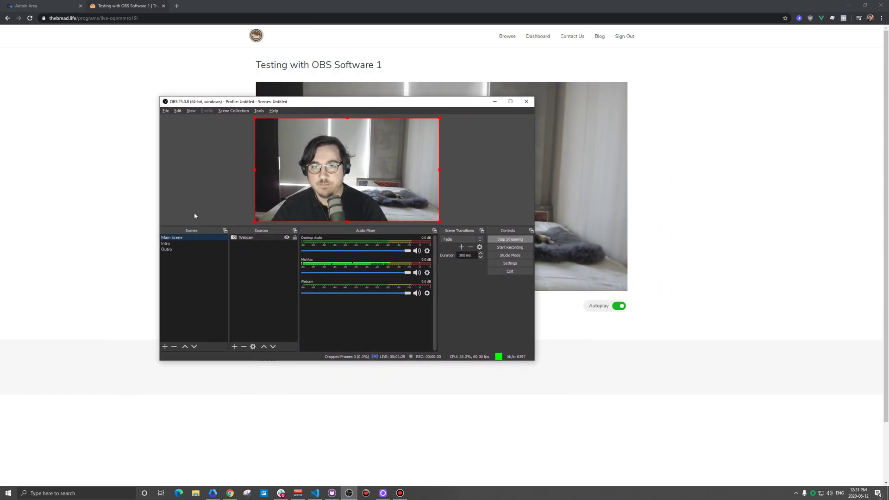
{"action": "left_click", "coordinate": [167, 249]}
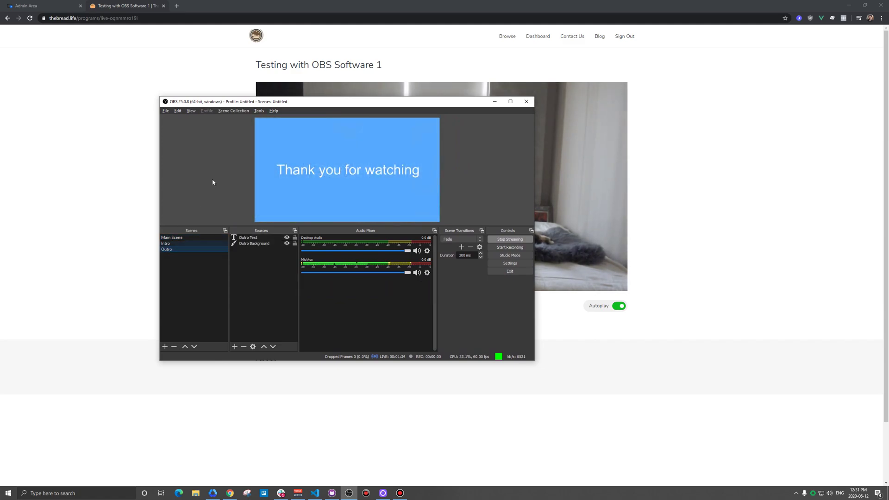
{"action": "left_click_drag", "start_coordinate": [309, 104], "coordinate": [197, 166]}
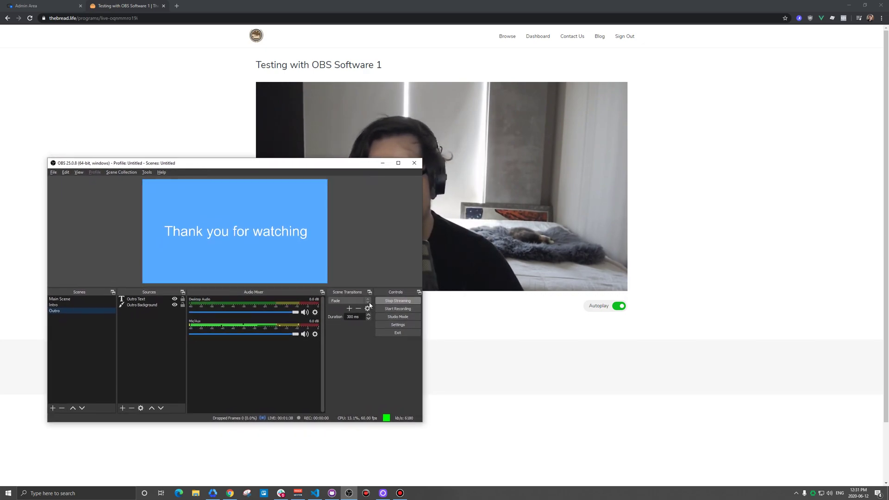
{"action": "left_click", "coordinate": [368, 301]}
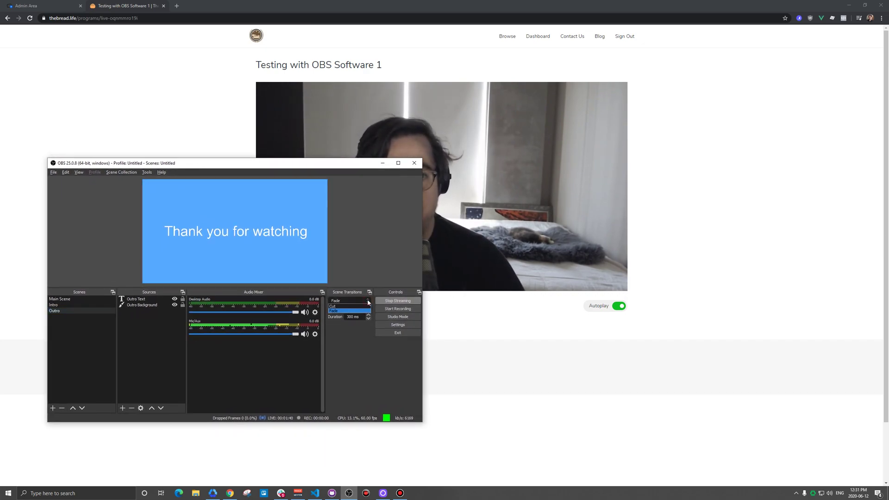
{"action": "left_click", "coordinate": [364, 347]}
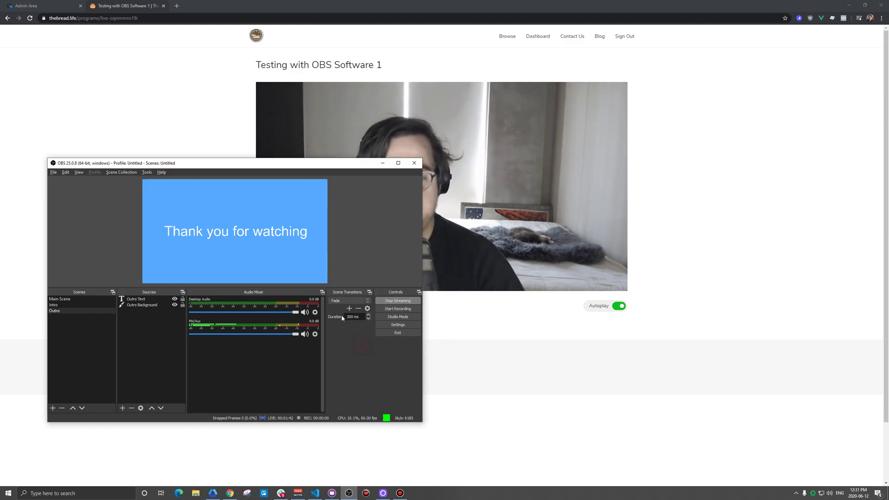
{"action": "left_click", "coordinate": [176, 122]}
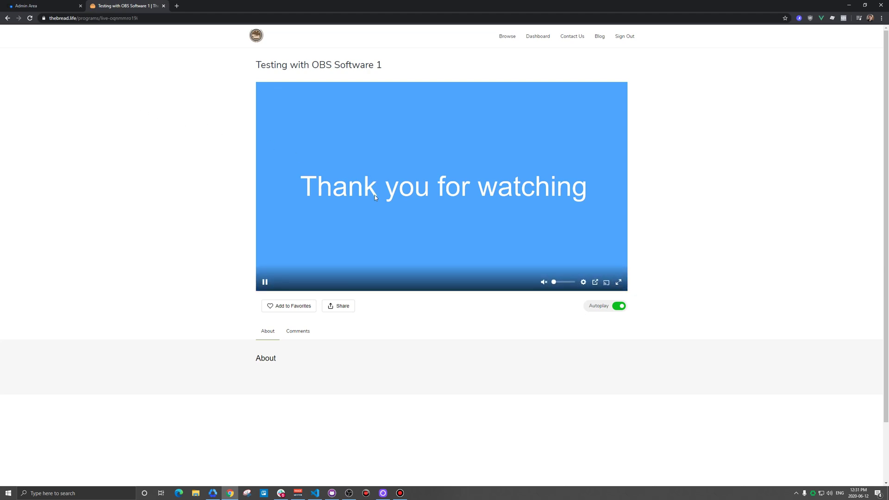
Stop streaming in OBS and finish the 'Testing with OBS Software 1' event on Uscreen
{"action": "mouse_move", "coordinate": [349, 492]}
{"action": "left_click", "coordinate": [352, 452]}
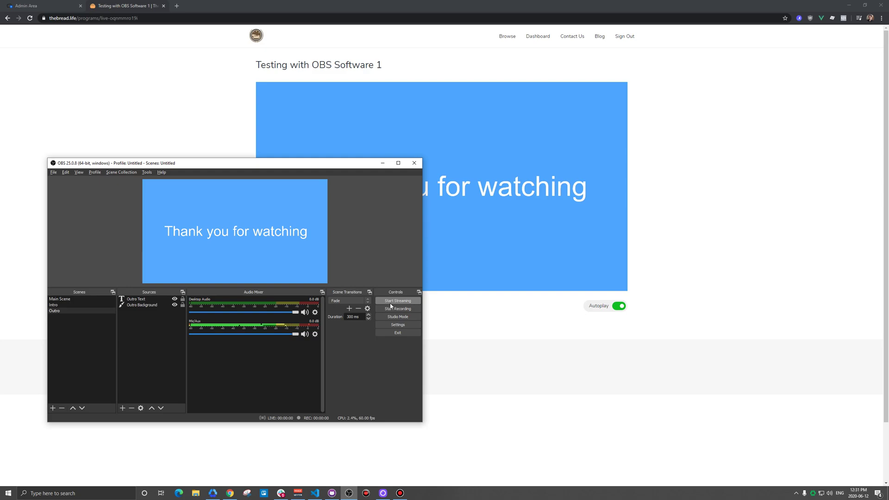
{"action": "left_click", "coordinate": [53, 7]}
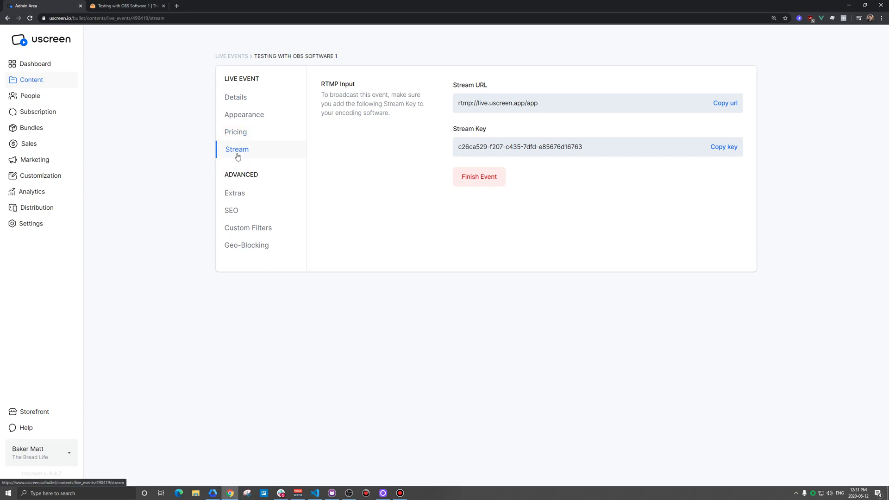
{"action": "left_click", "coordinate": [477, 179]}
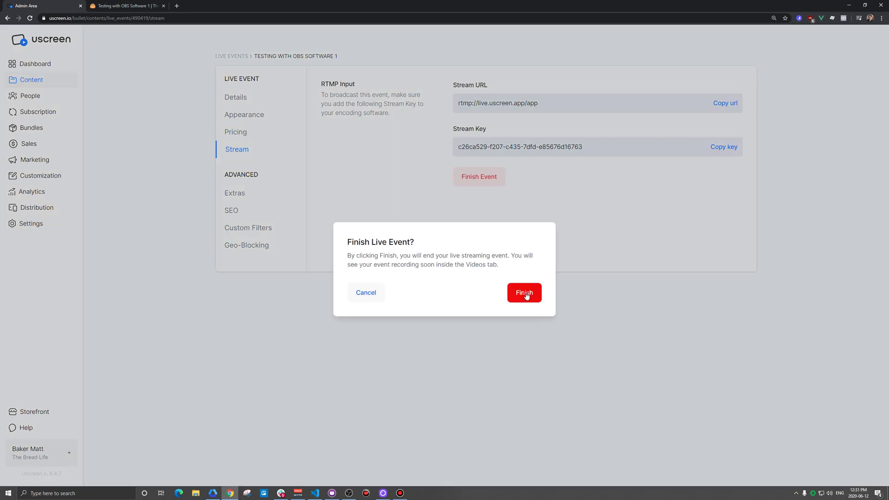
{"action": "left_click", "coordinate": [525, 293]}
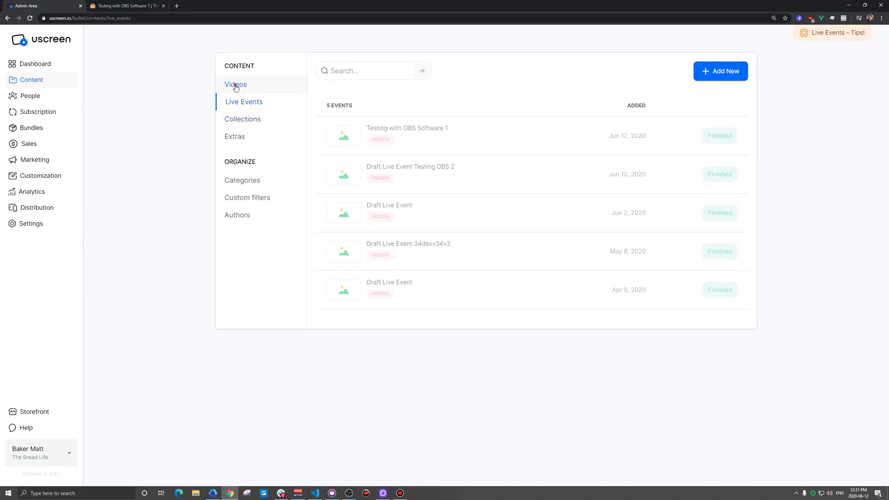
Open the 'Testing with OBS Software 1' video and review its Appearance, Pricing and Publication settings
{"action": "left_click", "coordinate": [236, 86]}
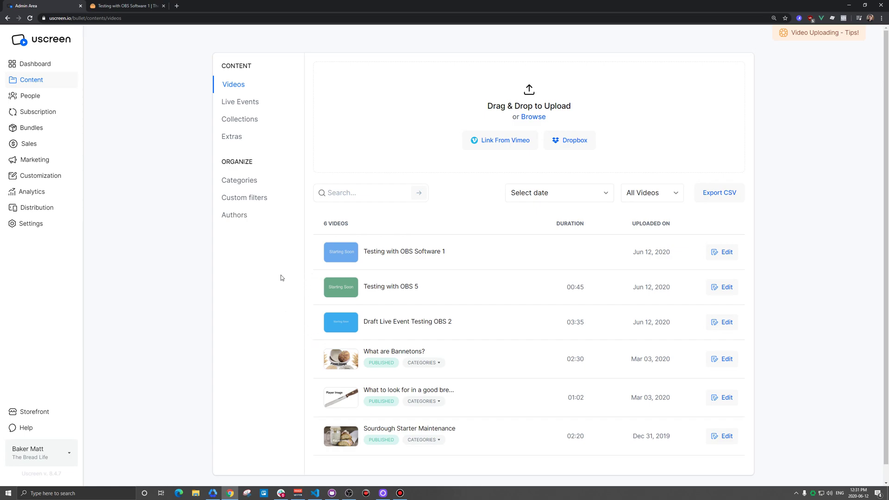
{"action": "left_click_drag", "start_coordinate": [444, 254], "coordinate": [381, 254]}
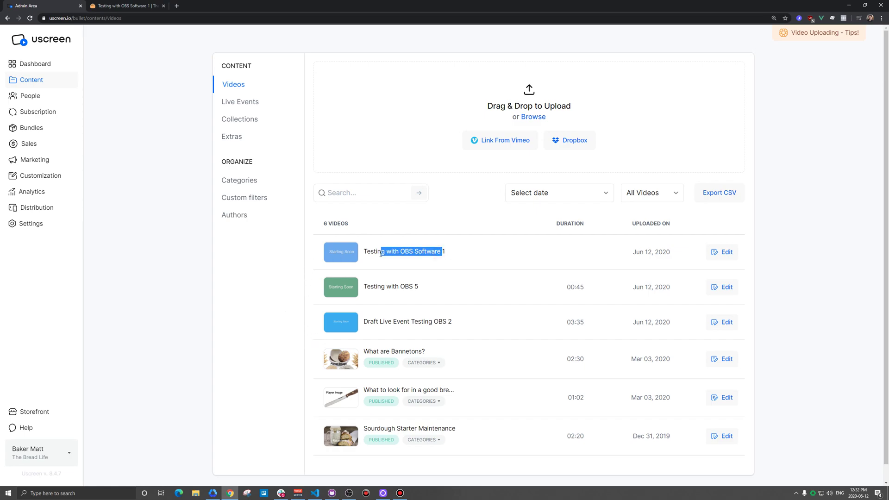
{"action": "left_click", "coordinate": [569, 254]}
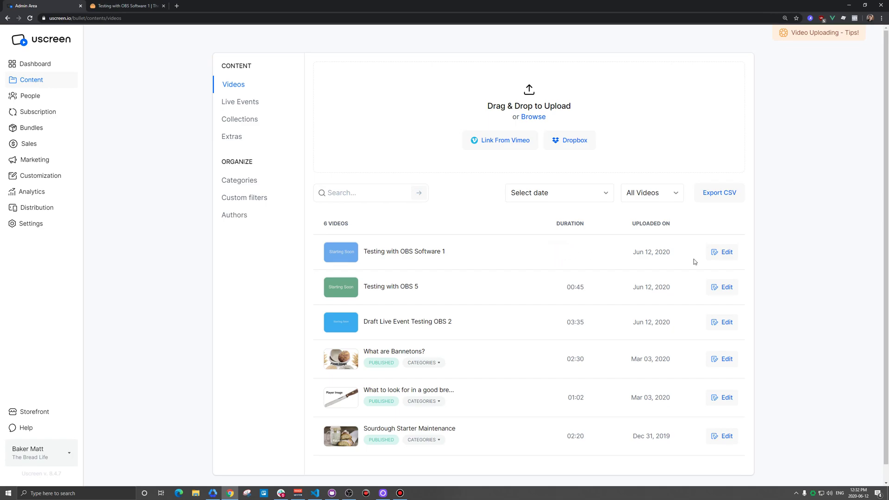
{"action": "left_click", "coordinate": [722, 252]}
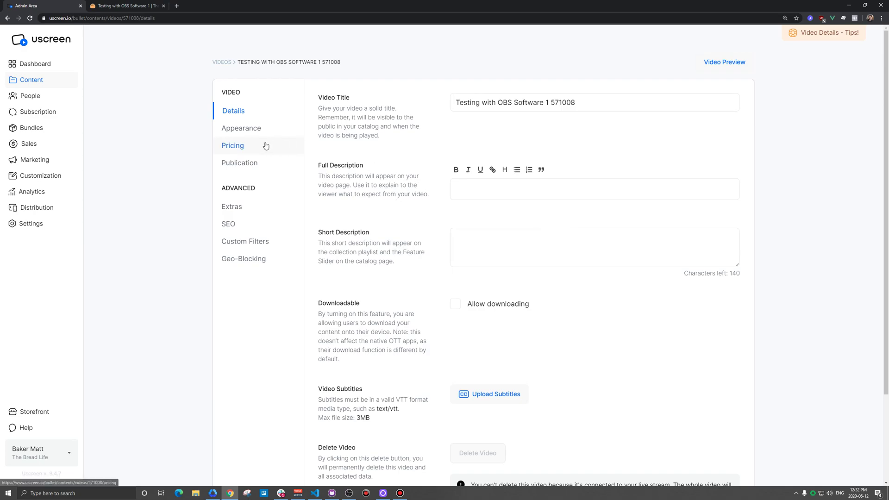
{"action": "left_click_drag", "start_coordinate": [603, 103], "coordinate": [443, 117]}
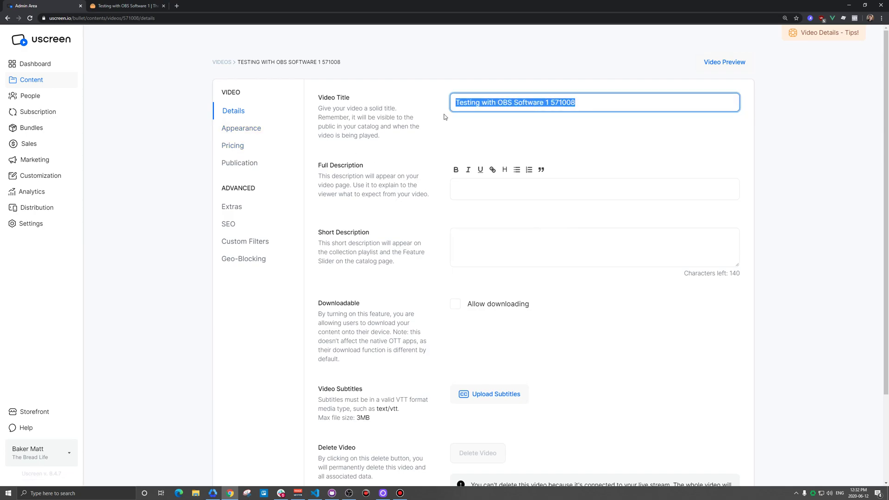
{"action": "left_click", "coordinate": [236, 130]}
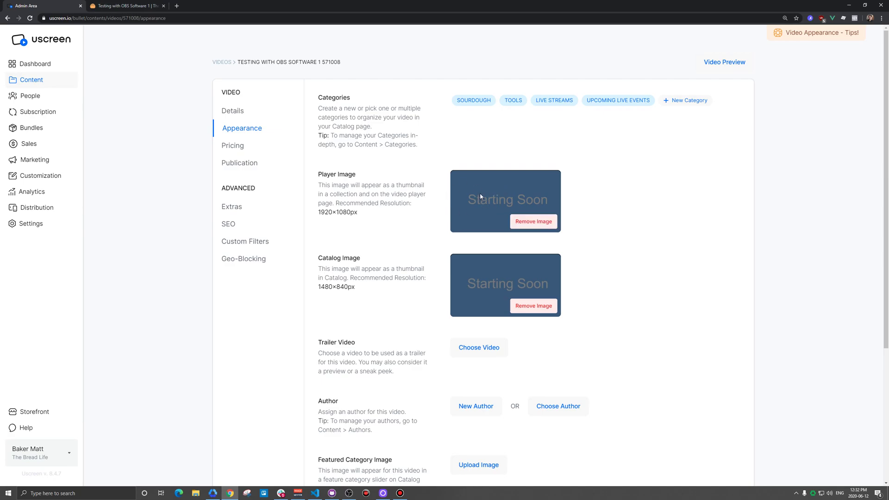
{"action": "left_click", "coordinate": [253, 148]}
{"action": "left_click", "coordinate": [248, 165]}
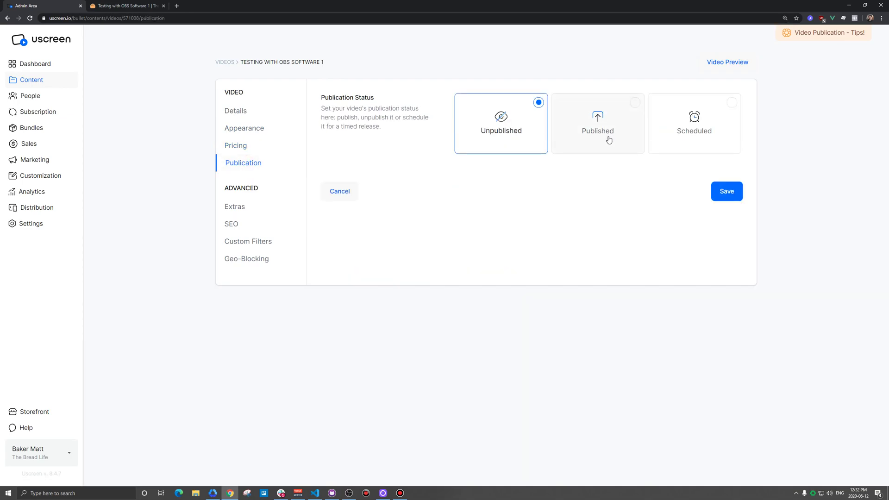
{"action": "left_click", "coordinate": [225, 61]}
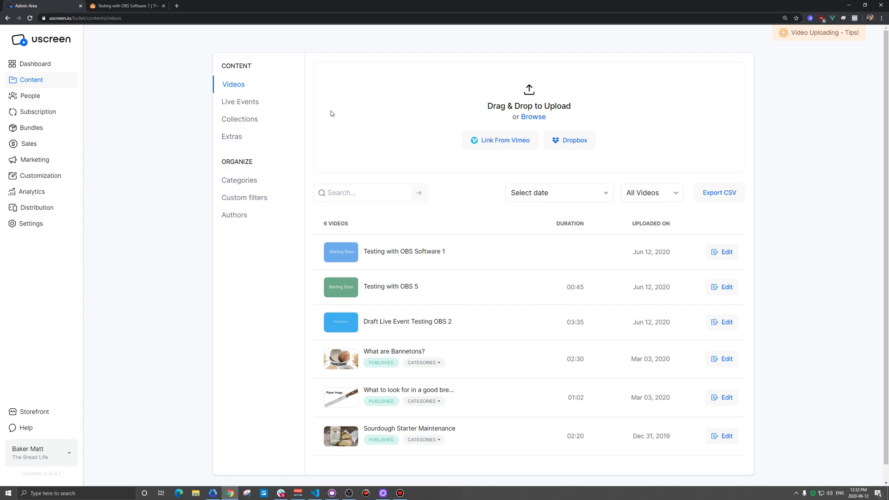
Bring OBS Studio back maximized and select the outro scene's blue background and text
{"action": "left_click", "coordinate": [351, 493]}
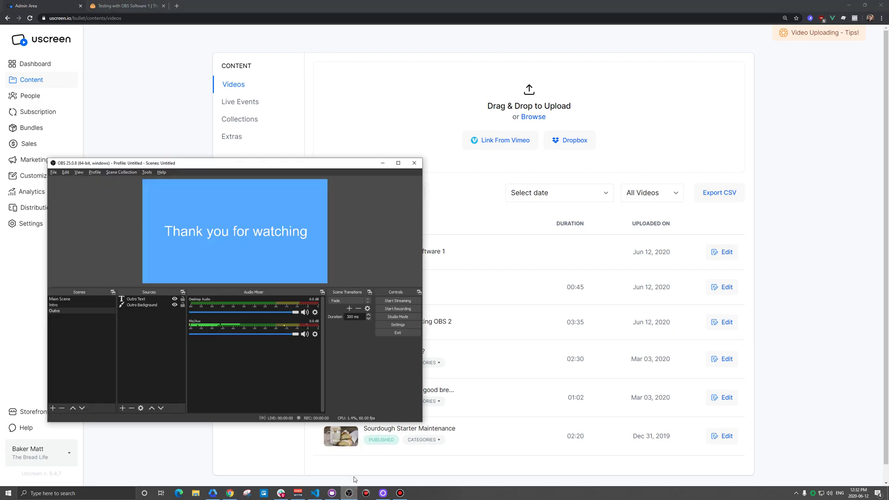
{"action": "double_click", "coordinate": [292, 166]}
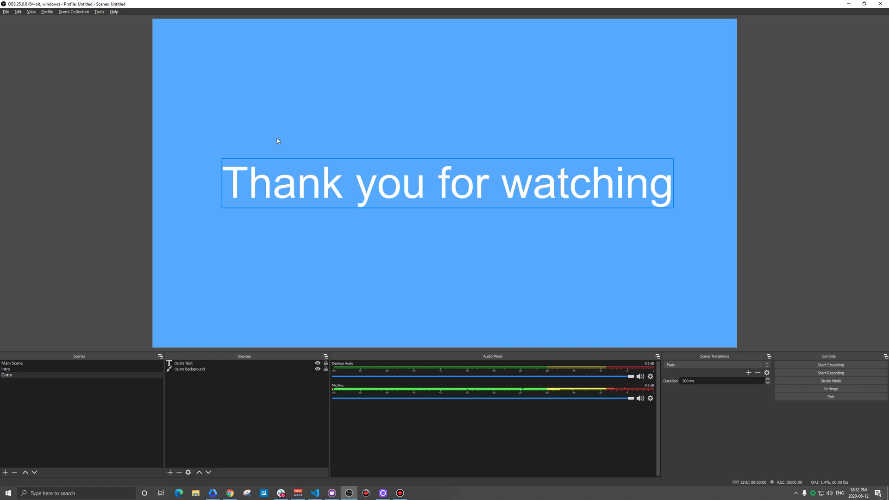
{"action": "left_click", "coordinate": [204, 111]}
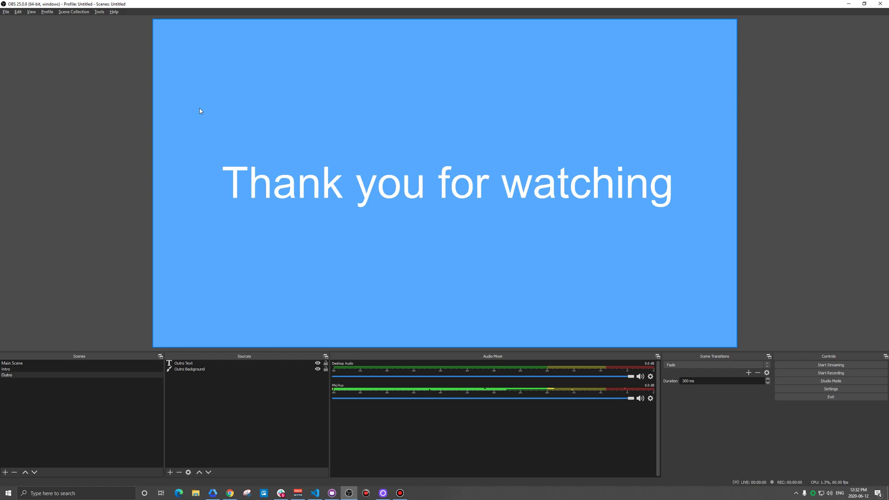
{"action": "left_click", "coordinate": [118, 213]}
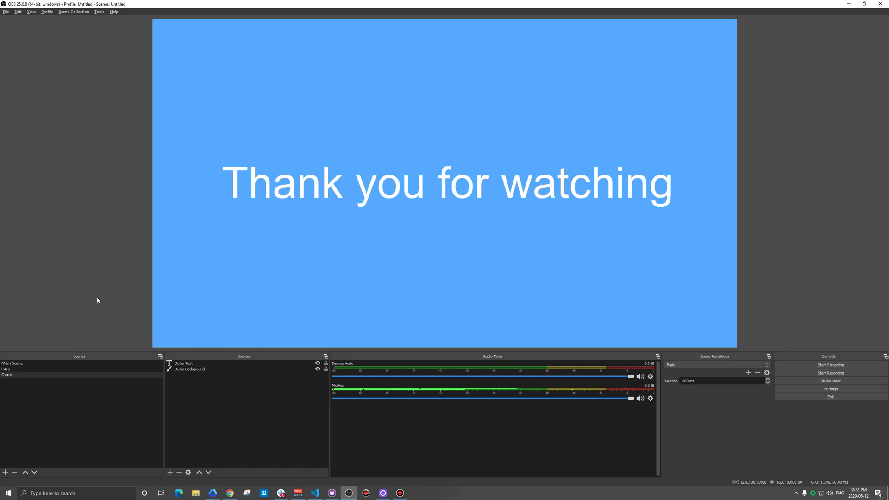
{"action": "left_click", "coordinate": [194, 365]}
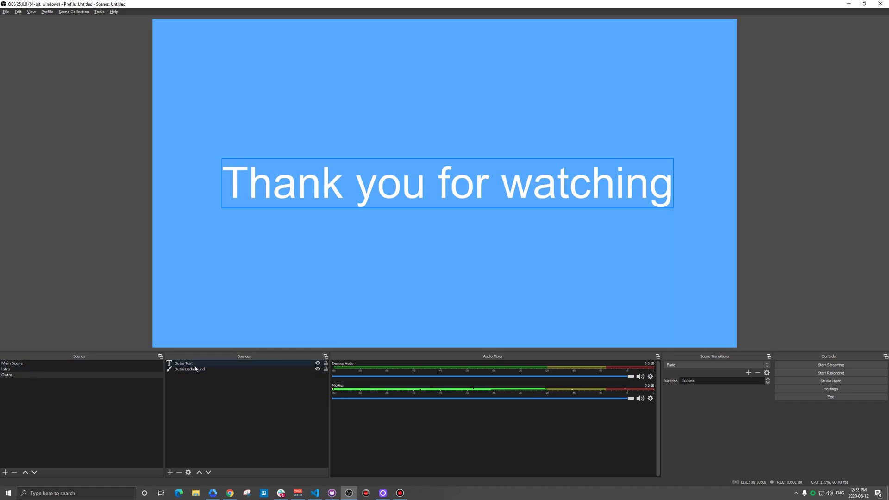
In Main Scene, resize the webcam feed down into the canvas's lower-right corner
{"action": "left_click", "coordinate": [54, 364]}
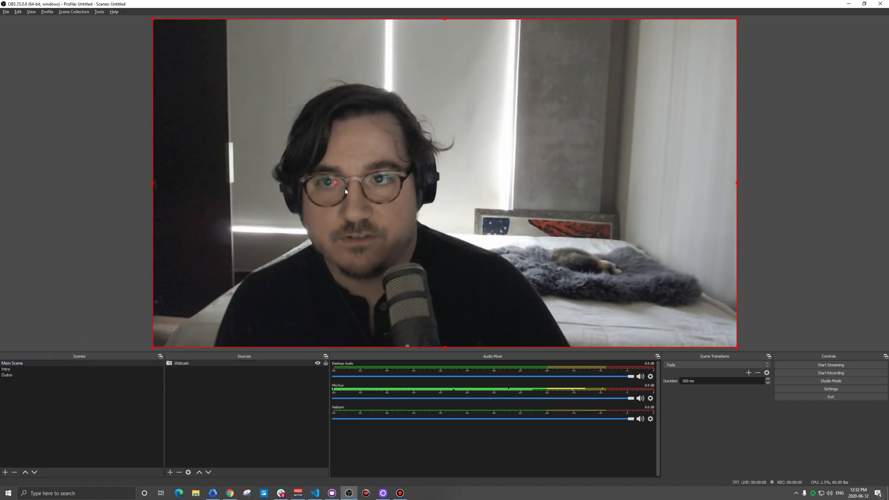
{"action": "left_click_drag", "start_coordinate": [345, 190], "coordinate": [371, 206]}
{"action": "left_click_drag", "start_coordinate": [178, 35], "coordinate": [618, 170]}
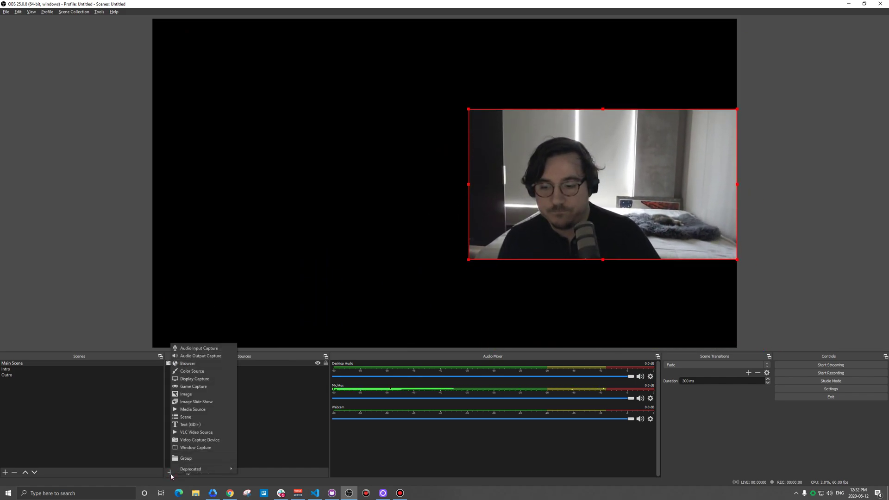
{"action": "left_click", "coordinate": [202, 442]}
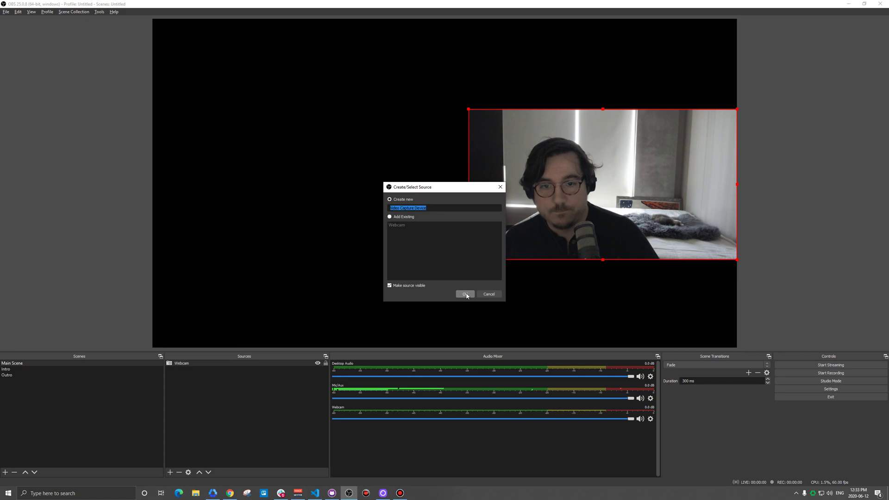
Create a second webcam source named 'Webcam 2' using the Logi Capture device
{"action": "type", "text": "Webcam 2"}
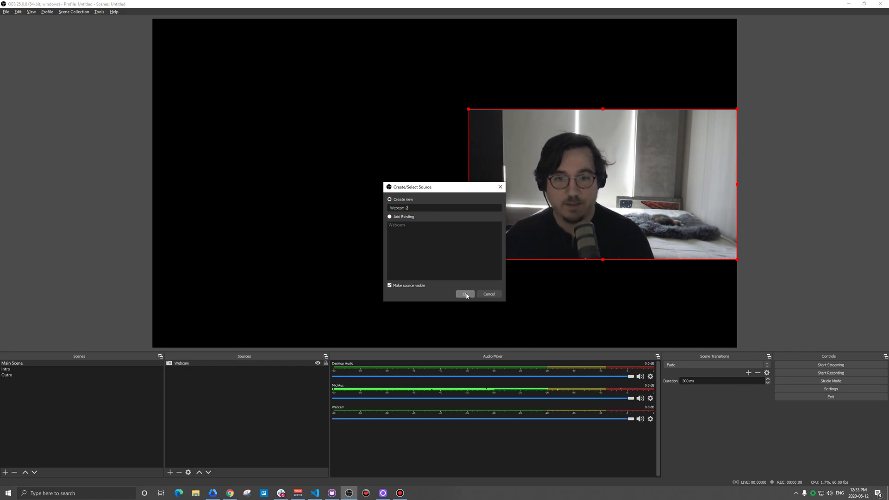
{"action": "left_click", "coordinate": [466, 294]}
{"action": "left_click", "coordinate": [406, 233]}
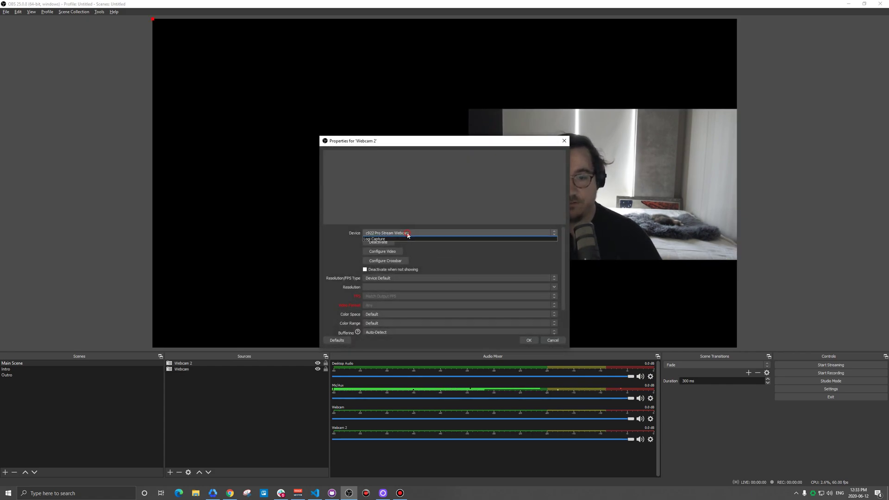
{"action": "left_click", "coordinate": [392, 244]}
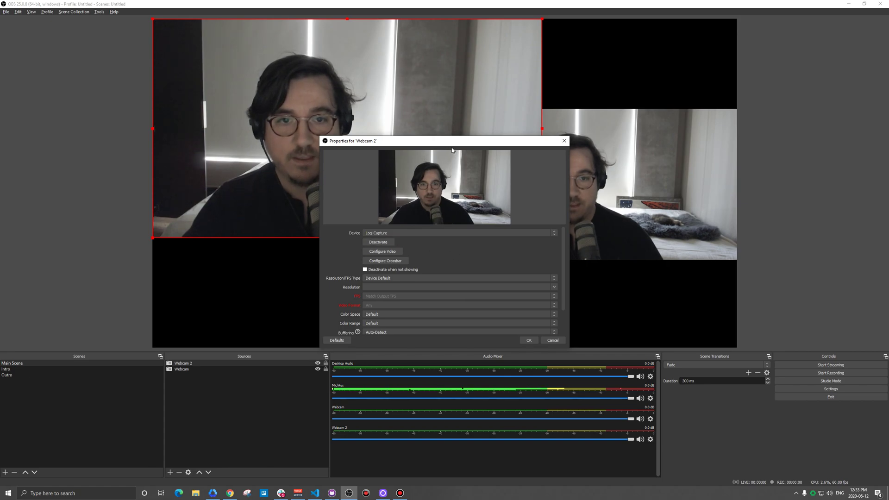
{"action": "left_click_drag", "start_coordinate": [452, 147], "coordinate": [497, 142]}
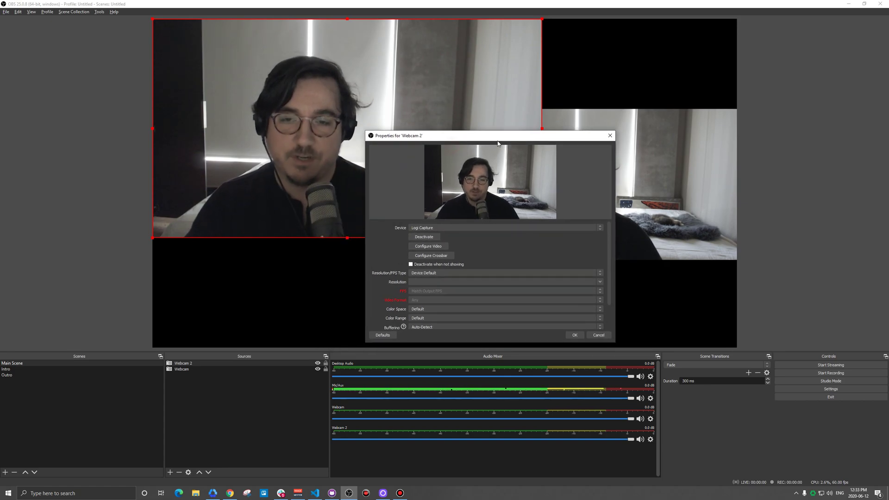
{"action": "left_click", "coordinate": [575, 335]}
Shrink the Webcam 2 feed and align it level beside the first camera
{"action": "left_click_drag", "start_coordinate": [543, 19], "coordinate": [423, 95]}
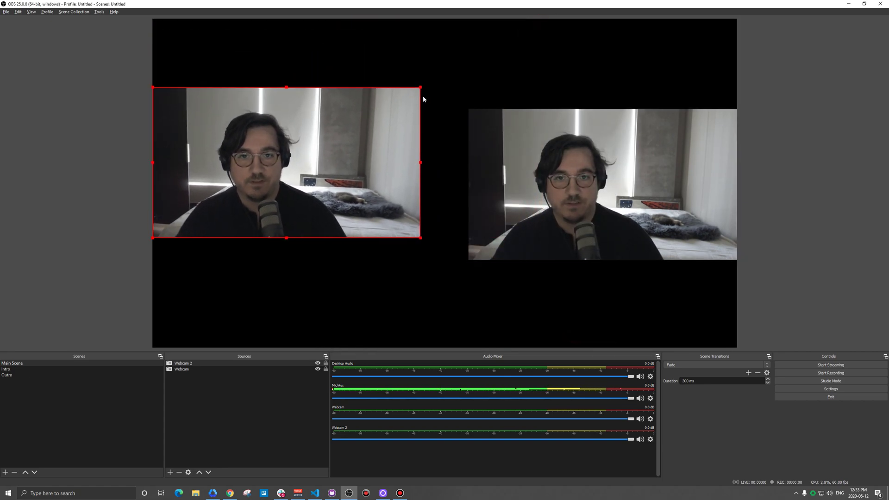
{"action": "mouse_move", "coordinate": [389, 139]}
{"action": "left_mouse_down"}
{"action": "mouse_move", "coordinate": [410, 163]}
{"action": "mouse_move", "coordinate": [382, 151]}
{"action": "left_mouse_up"}
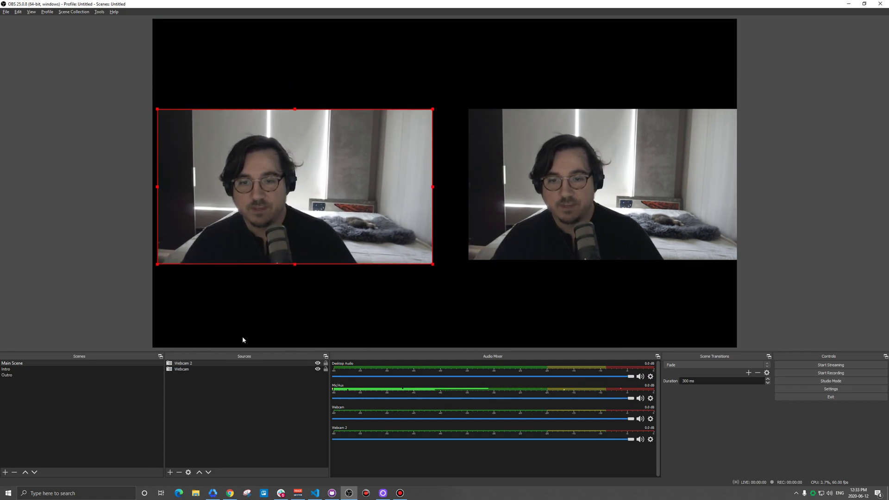
{"action": "left_click", "coordinate": [170, 472]}
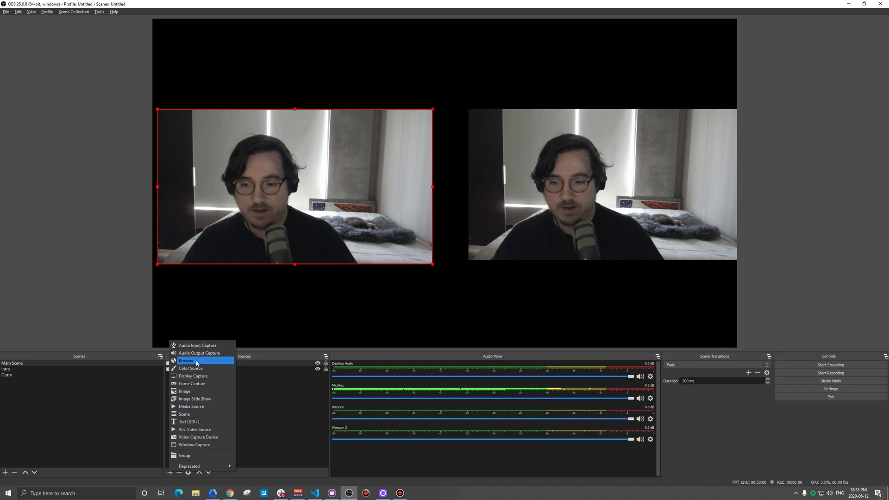
Add a light-blue colour source named 'Background'
{"action": "left_click", "coordinate": [195, 364]}
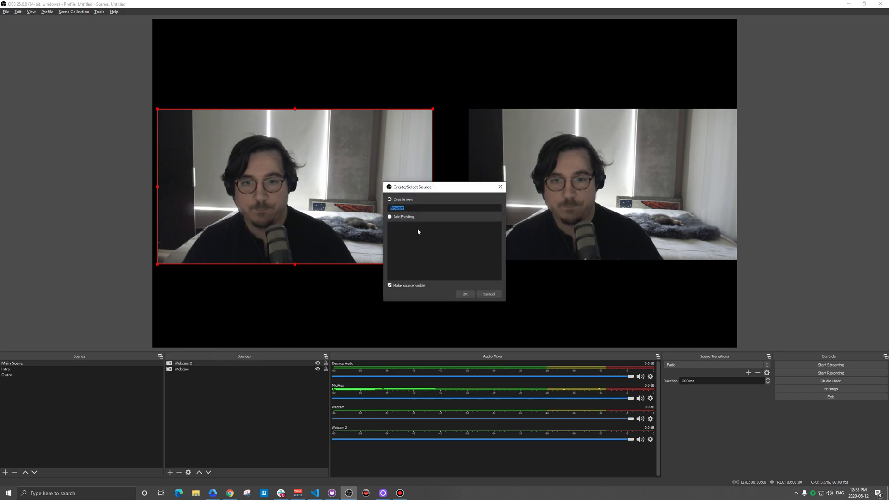
{"action": "key", "text": "Escape"}
{"action": "left_click", "coordinate": [170, 471]}
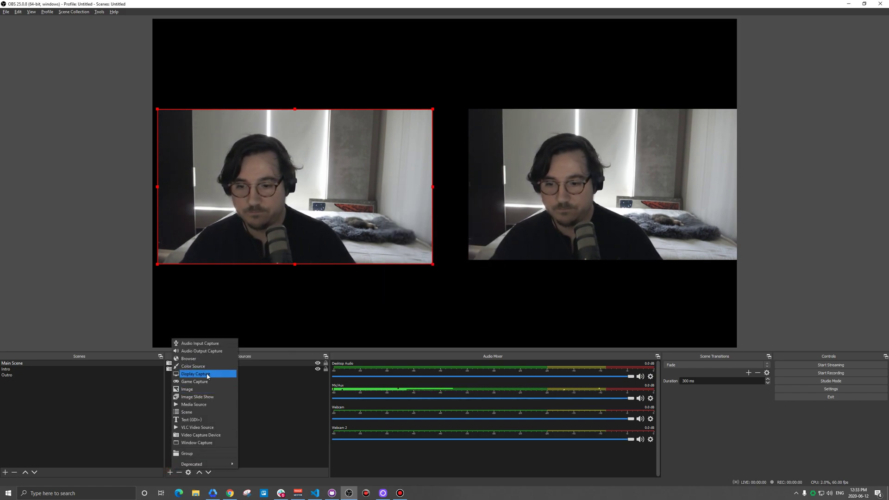
{"action": "left_click", "coordinate": [205, 369]}
{"action": "type", "text": "Background"}
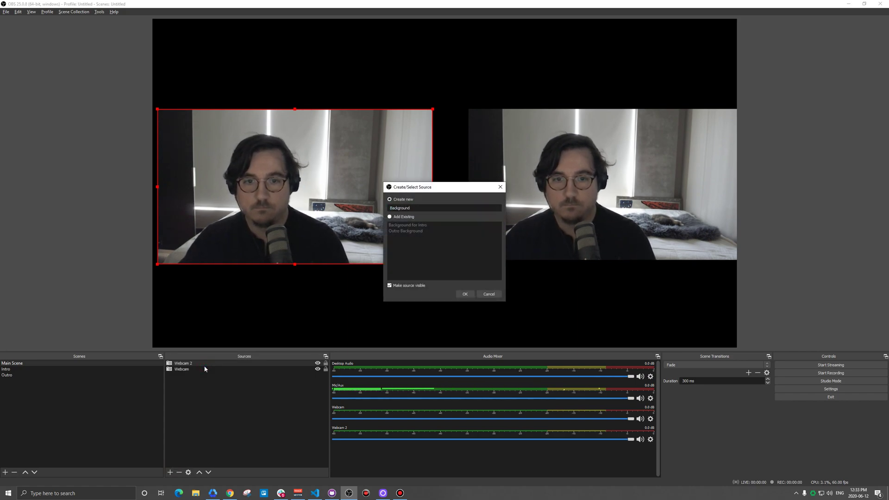
{"action": "key", "text": "Return"}
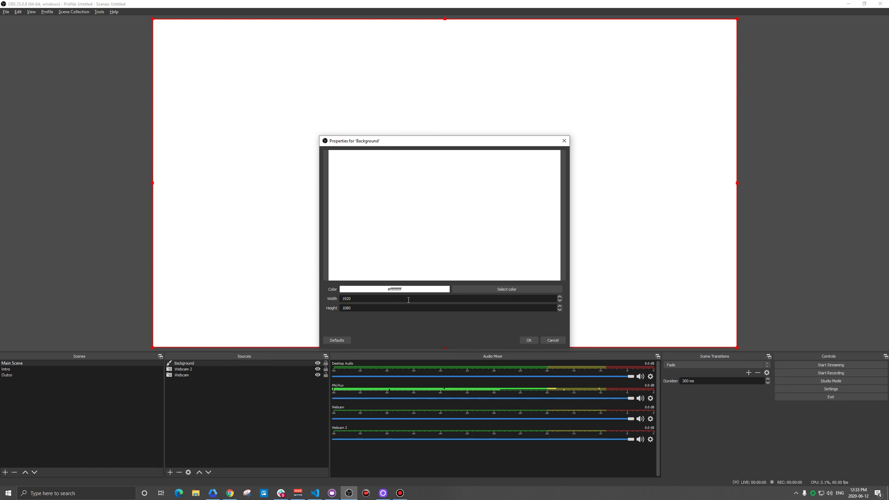
{"action": "left_click", "coordinate": [504, 289]}
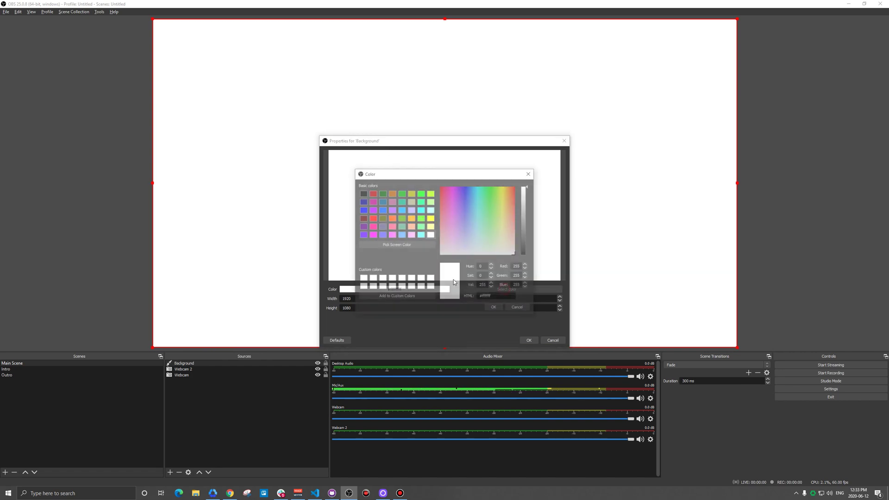
{"action": "left_click", "coordinate": [402, 235]}
{"action": "left_click", "coordinate": [494, 308]}
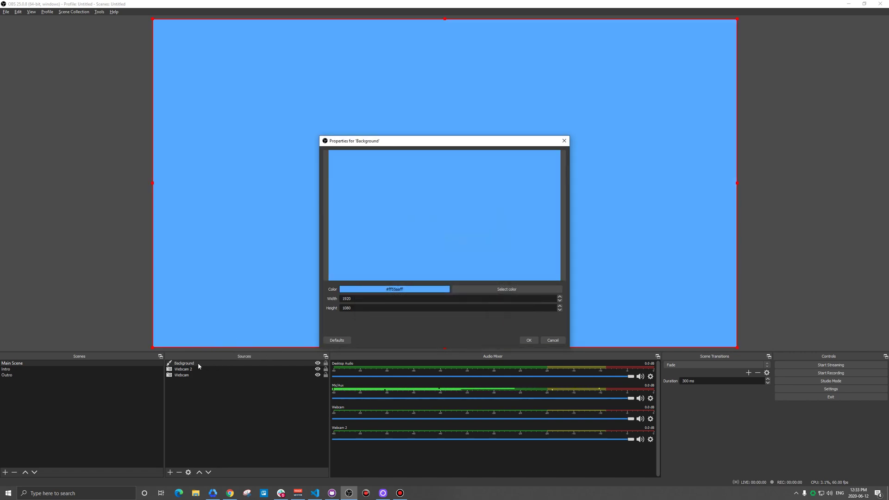
{"action": "left_click", "coordinate": [527, 341]}
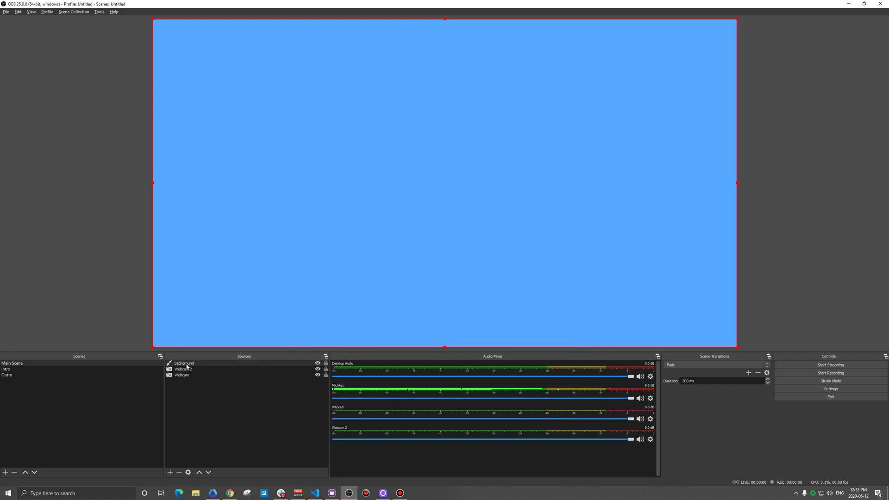
Move Background toward the bottom of the Sources list, behind the webcams
{"action": "left_click_drag", "start_coordinate": [187, 367], "coordinate": [186, 364]}
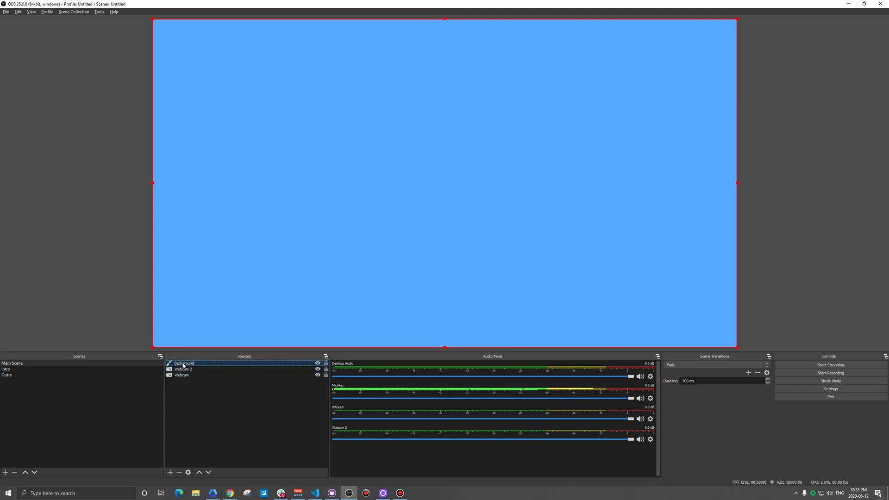
{"action": "left_click_drag", "start_coordinate": [183, 365], "coordinate": [182, 380]}
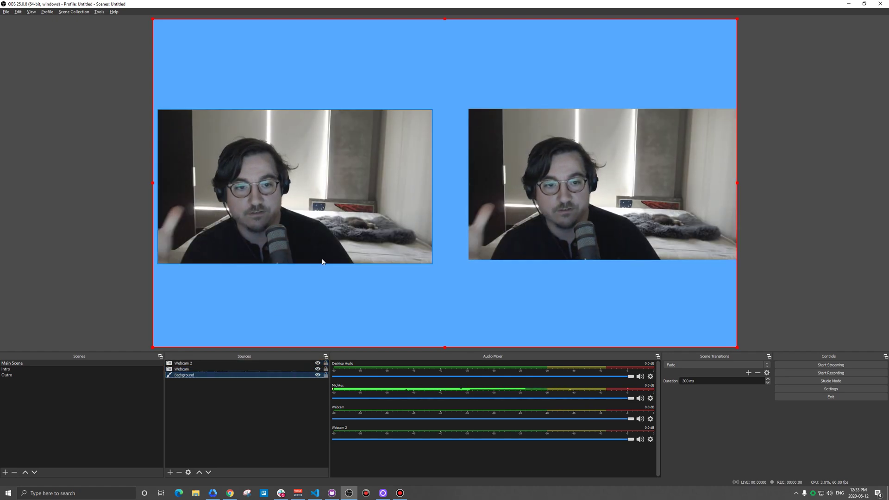
{"action": "left_click", "coordinate": [180, 371]}
Place Background beneath both webcams and create a new group named 'Cameras'
{"action": "left_click_drag", "start_coordinate": [180, 373], "coordinate": [181, 379]}
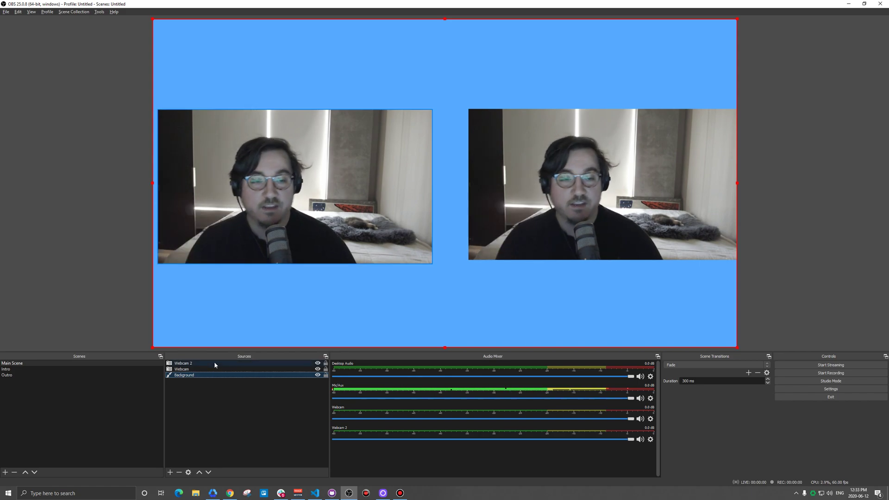
{"action": "left_click", "coordinate": [170, 473]}
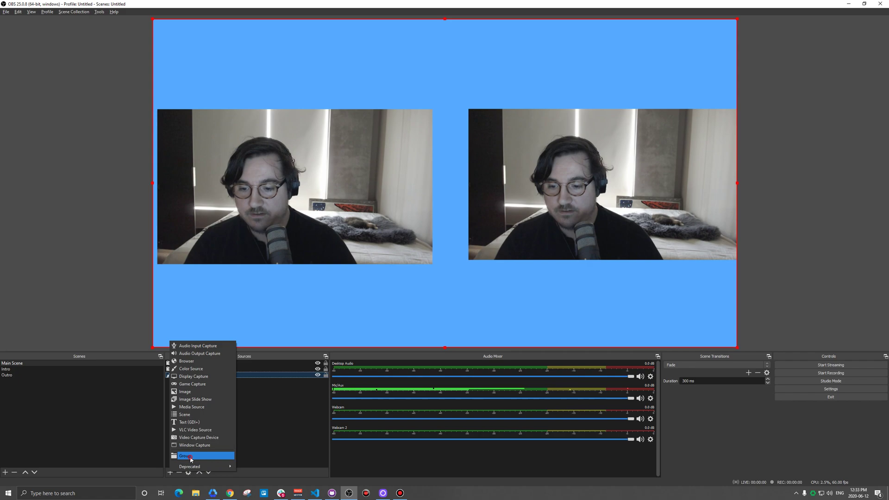
{"action": "left_click", "coordinate": [191, 459]}
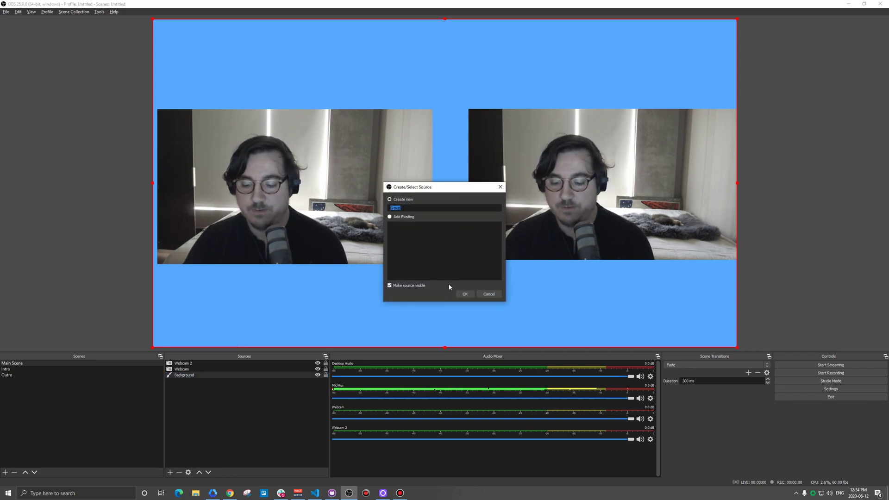
{"action": "type", "text": "Cameras"}
{"action": "key", "text": "Return"}
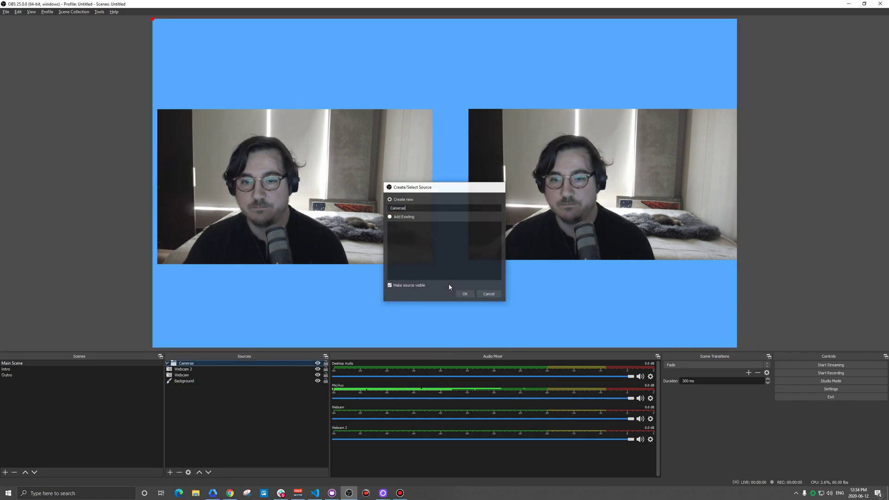
Move Webcam and Webcam 2 into the Cameras group and label it yellow
{"action": "left_click", "coordinate": [188, 369], "text": "ctrl"}
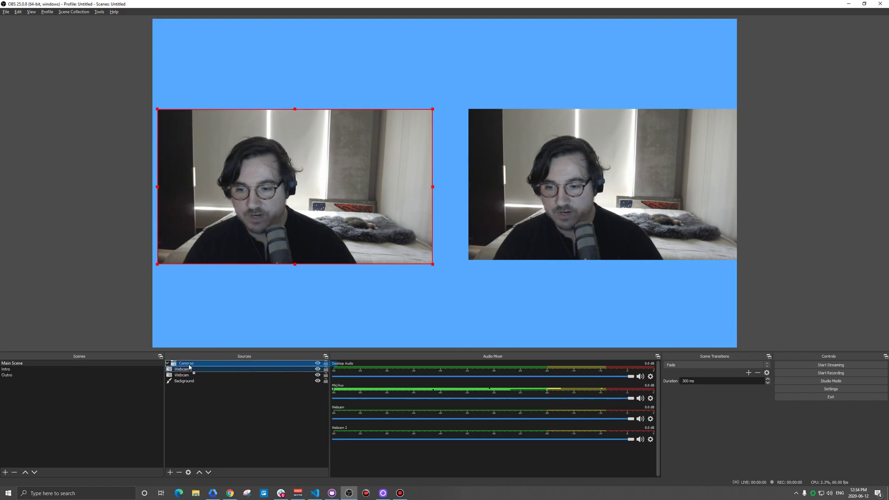
{"action": "left_click_drag", "start_coordinate": [189, 367], "coordinate": [185, 364]}
{"action": "left_click", "coordinate": [167, 363]}
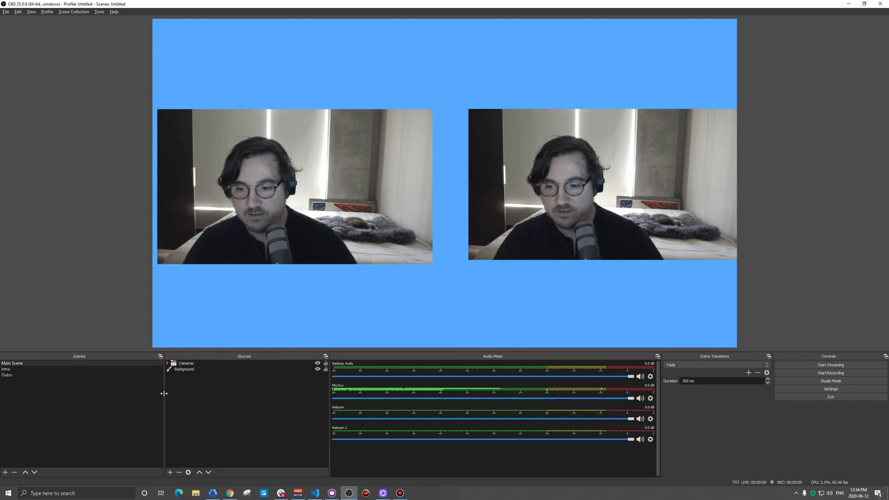
{"action": "left_click", "coordinate": [192, 364]}
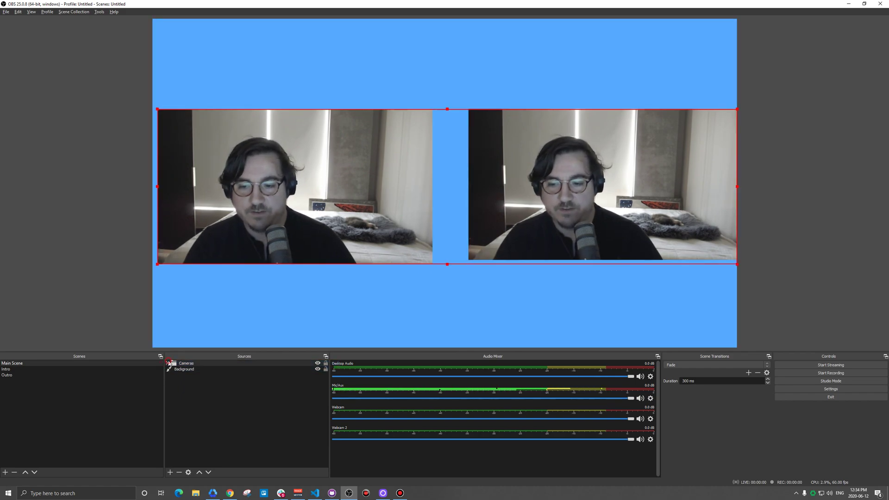
{"action": "right_click", "coordinate": [192, 363]}
{"action": "mouse_move", "coordinate": [237, 260]}
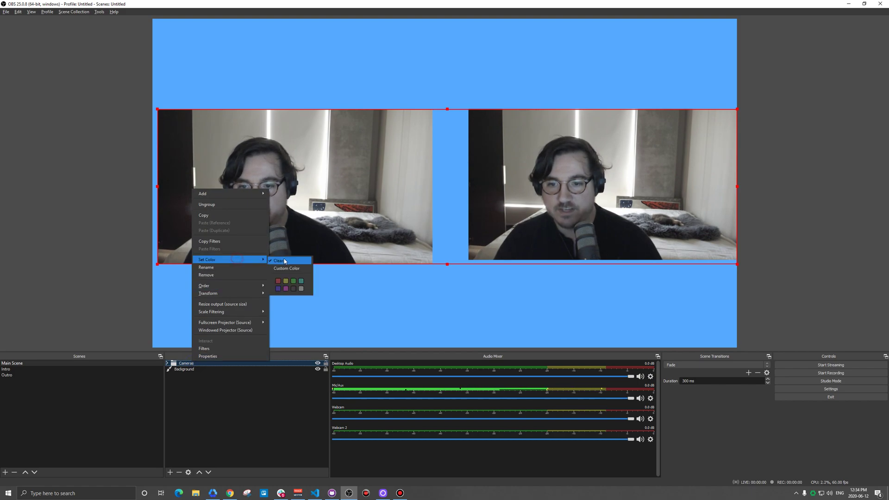
{"action": "left_click", "coordinate": [285, 281]}
{"action": "left_click", "coordinate": [168, 364]}
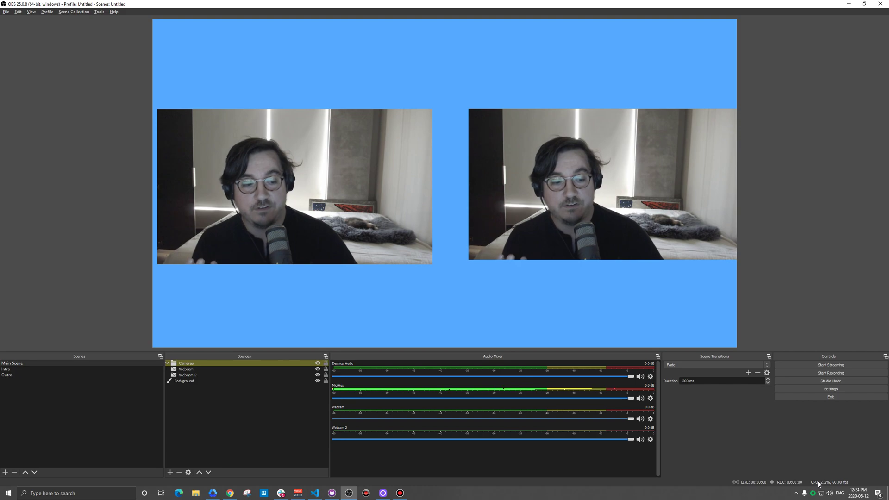
Start streaming the Main Scene live
{"action": "left_click", "coordinate": [817, 367]}
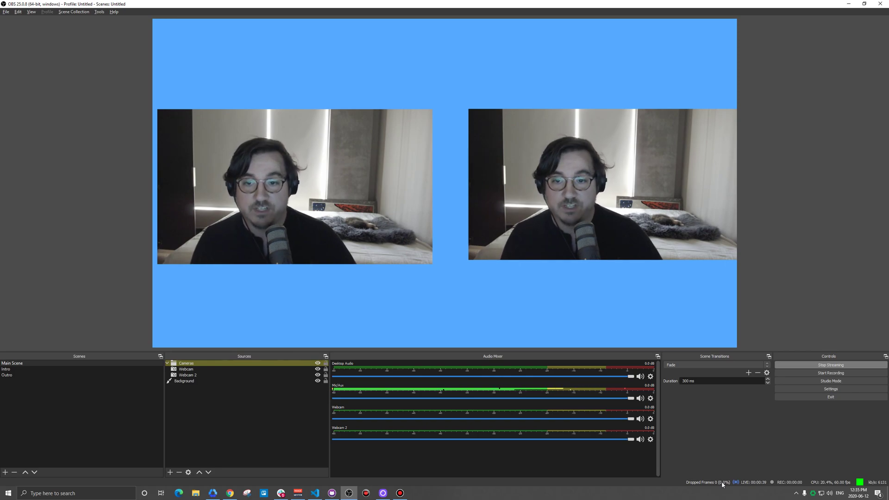
{"action": "left_click", "coordinate": [818, 390]}
{"action": "left_click", "coordinate": [299, 149]}
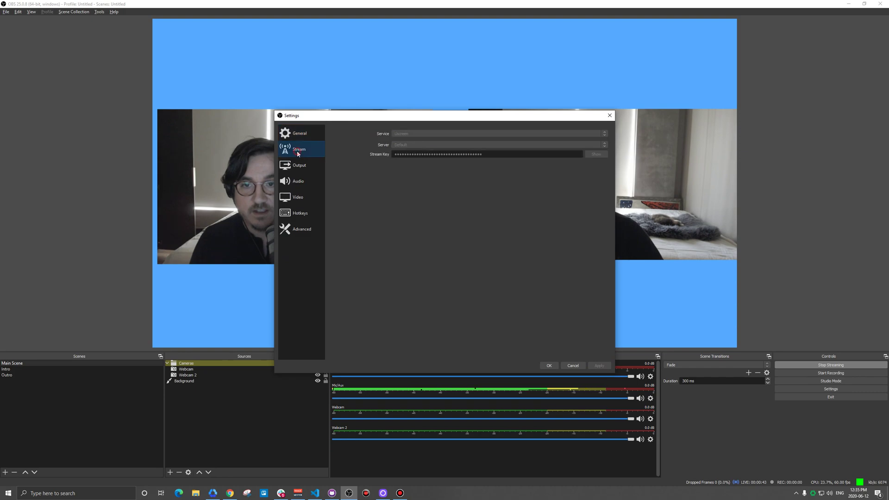
{"action": "left_click", "coordinate": [299, 166]}
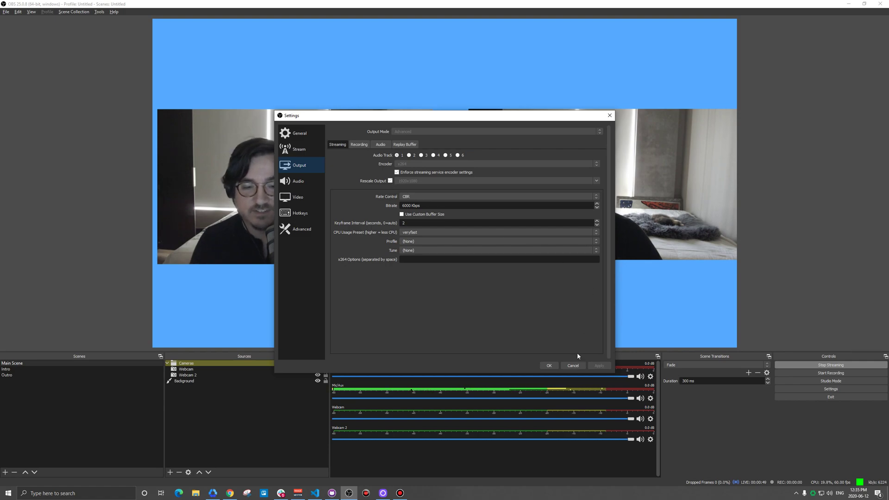
{"action": "left_click", "coordinate": [573, 366]}
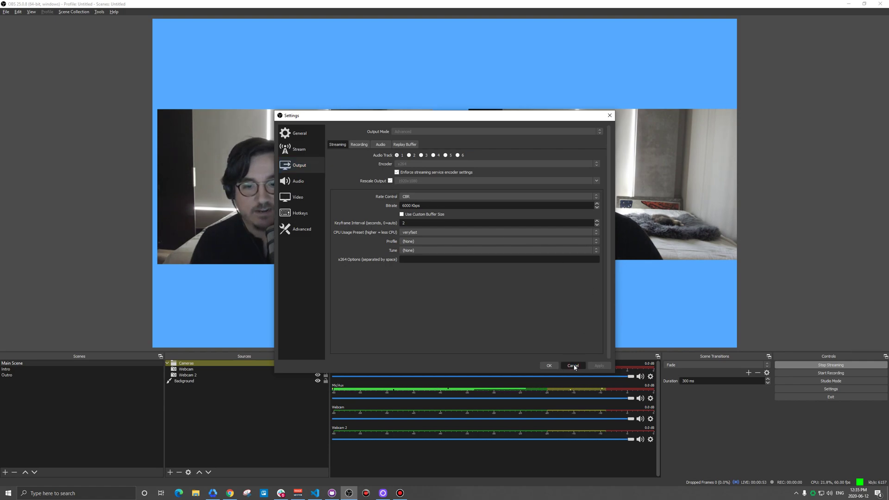
{"action": "left_click", "coordinate": [574, 366]}
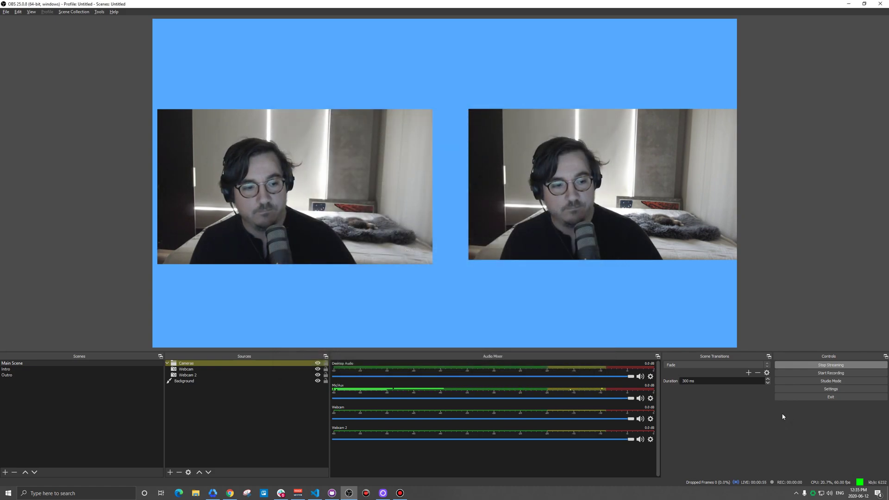